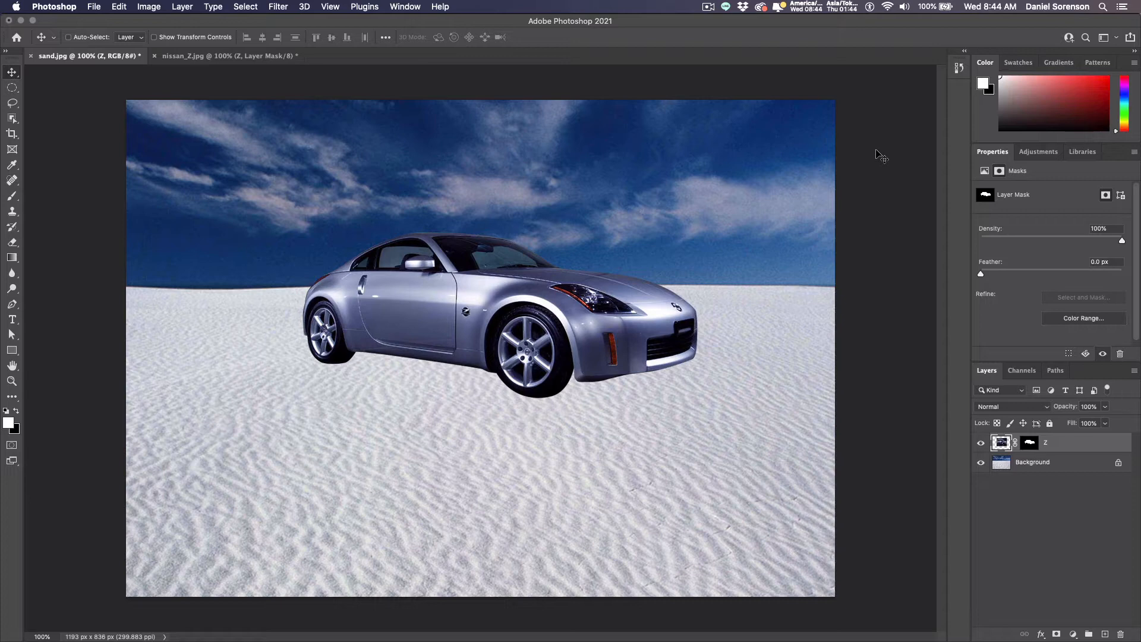
# - Float the Layers panel over the image, add a layer named "cast shadow", and place it between the Z and Background layers
pyautogui.moveTo(982, 369); pyautogui.dragTo(753, 120)
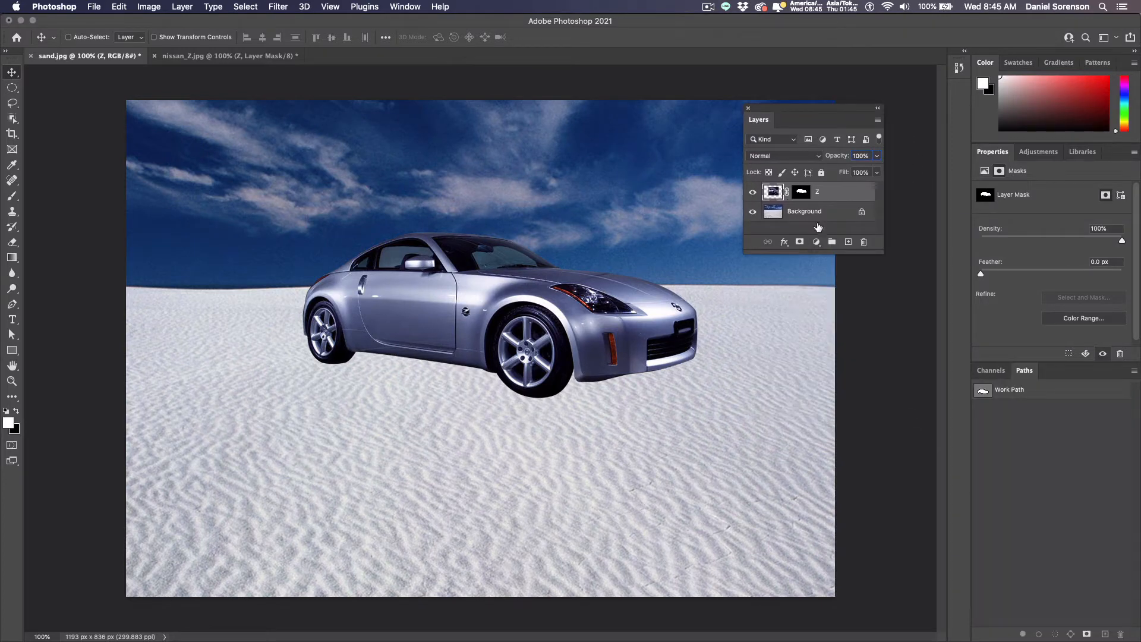
pyautogui.keyDown('alt'); pyautogui.click(842, 243); pyautogui.keyUp('alt')
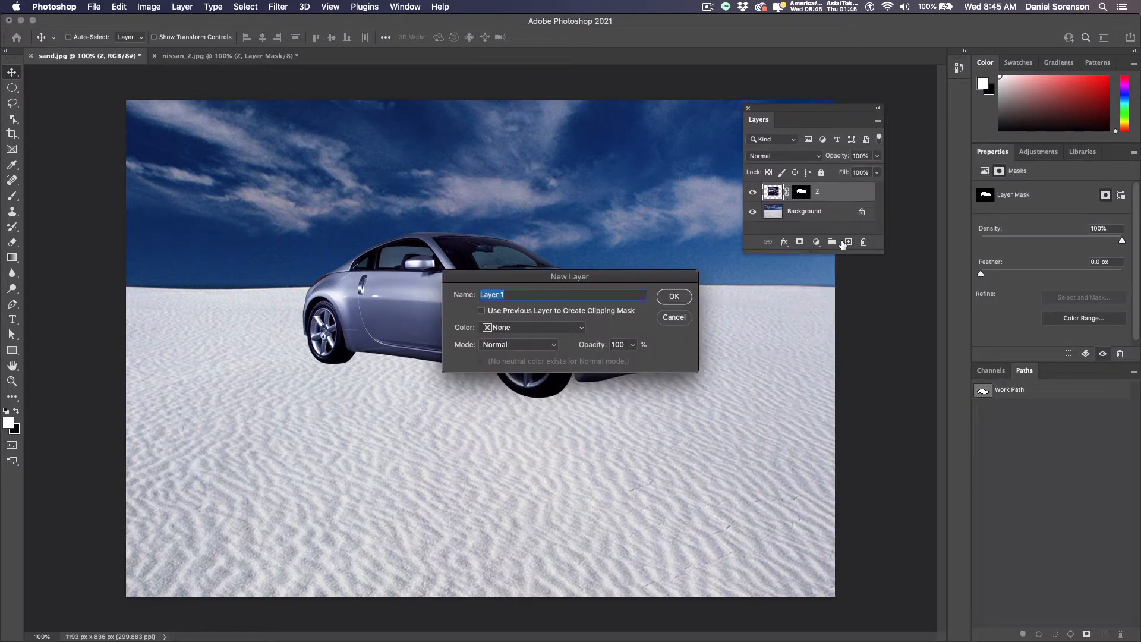
pyautogui.write('cast shadow')
pyautogui.press('Return')
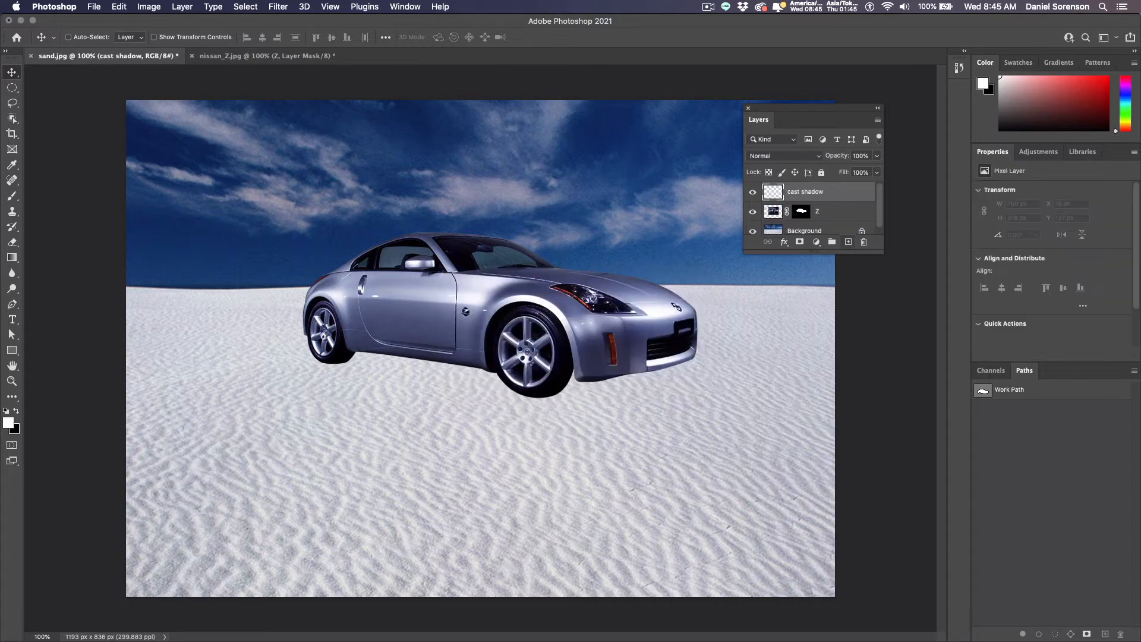
pyautogui.moveTo(773, 193); pyautogui.dragTo(773, 219)
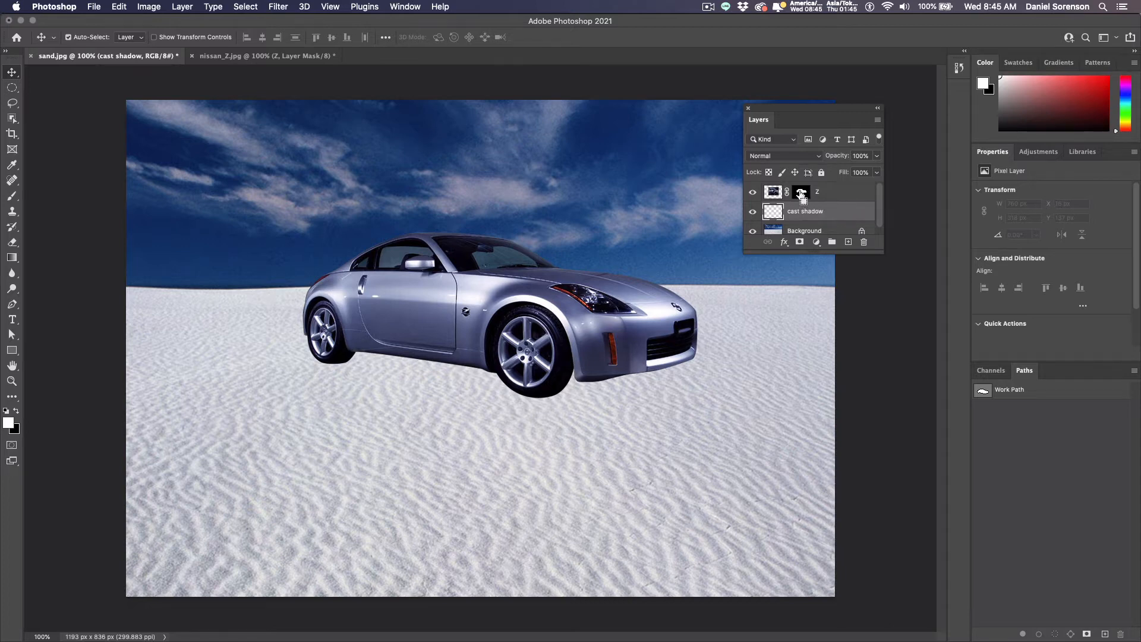
# - Fill the car's silhouette on the cast shadow layer with the near-black sampled from the front tire, using the Z layer mask as the selection
pyautogui.keyDown('super'); pyautogui.click(801, 193); pyautogui.keyUp('super')
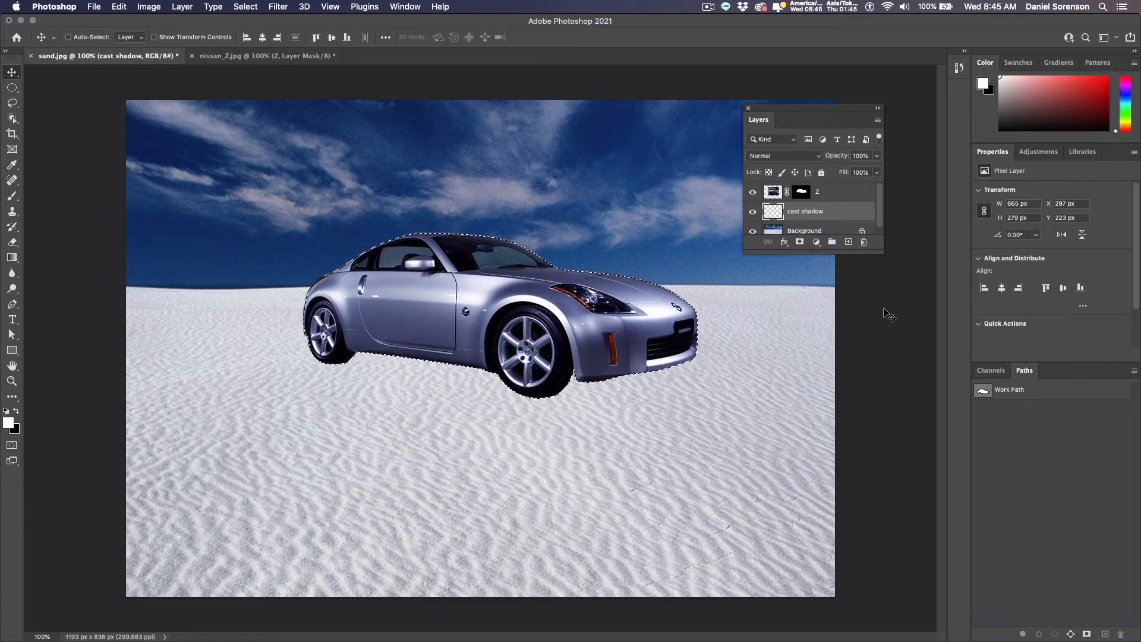
pyautogui.press('i')
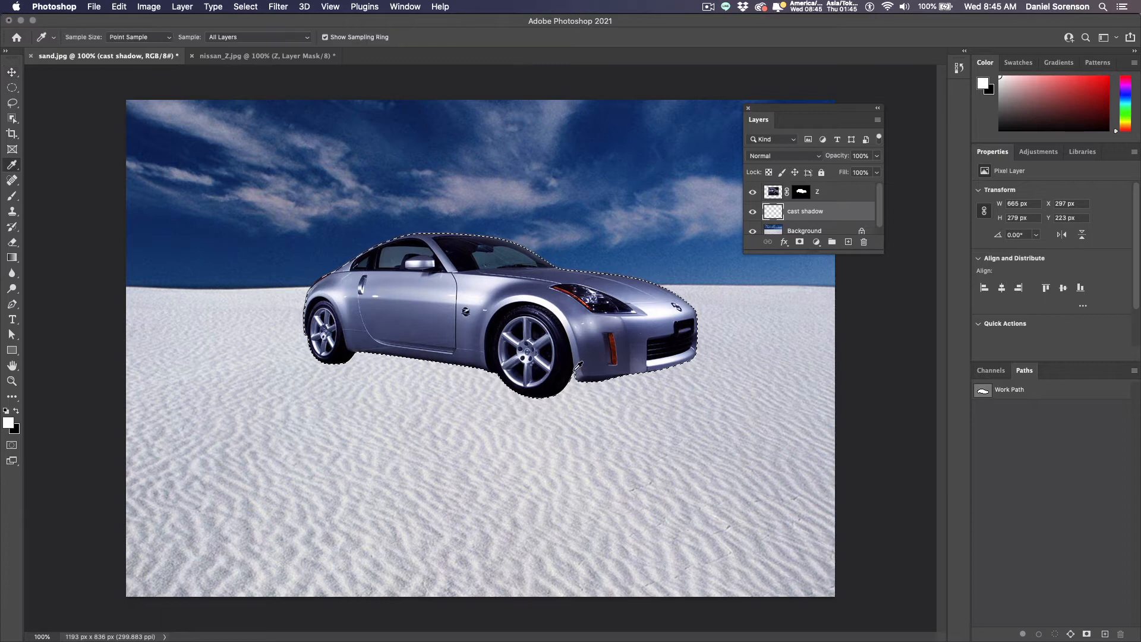
pyautogui.click(565, 357)
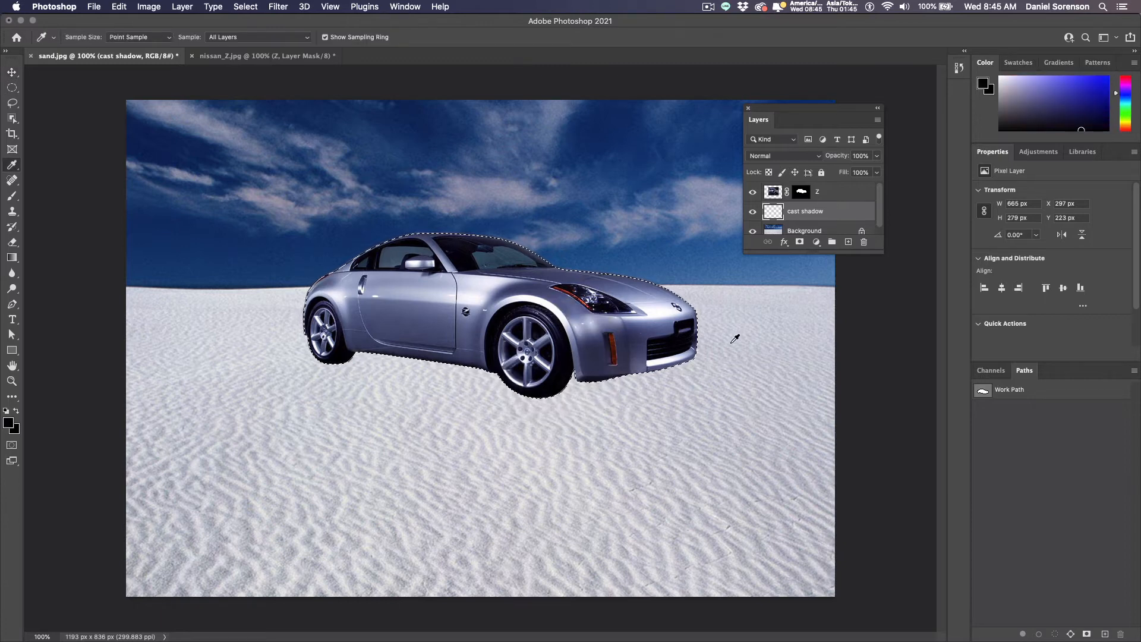
pyautogui.press('v')
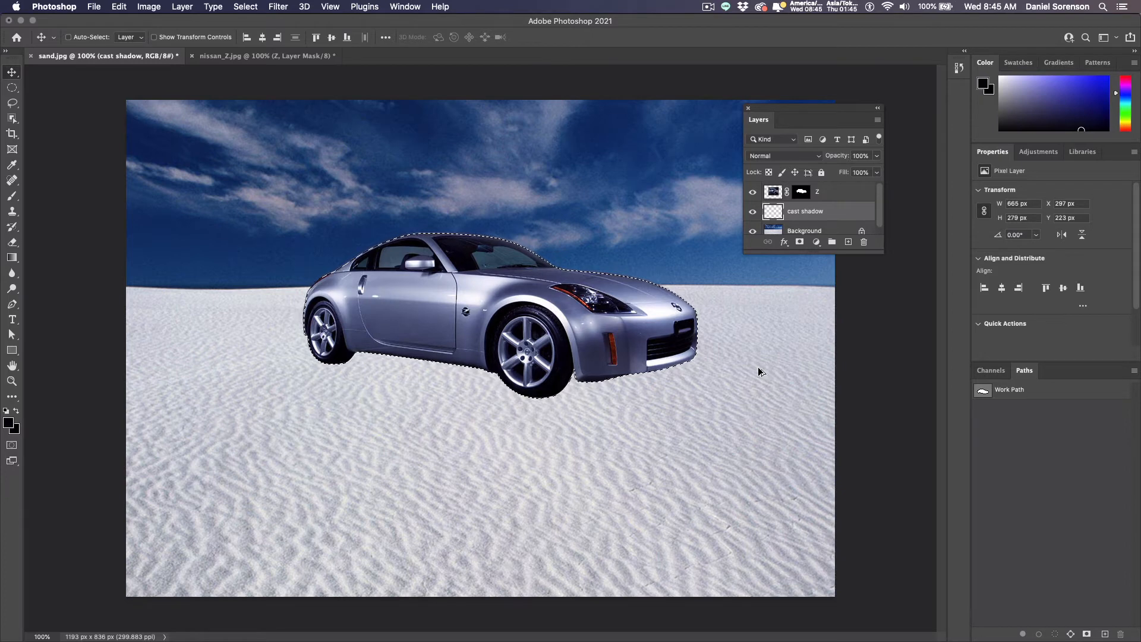
pyautogui.hotkey('alt', 'BackSpace')
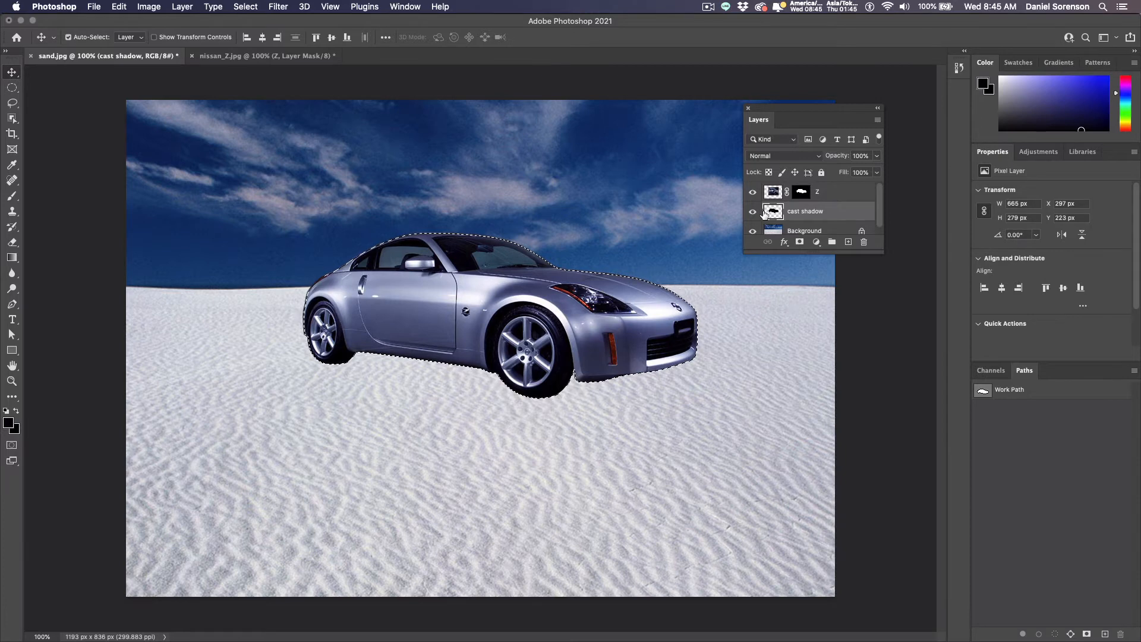
pyautogui.press('super+d')
pyautogui.click(752, 192)
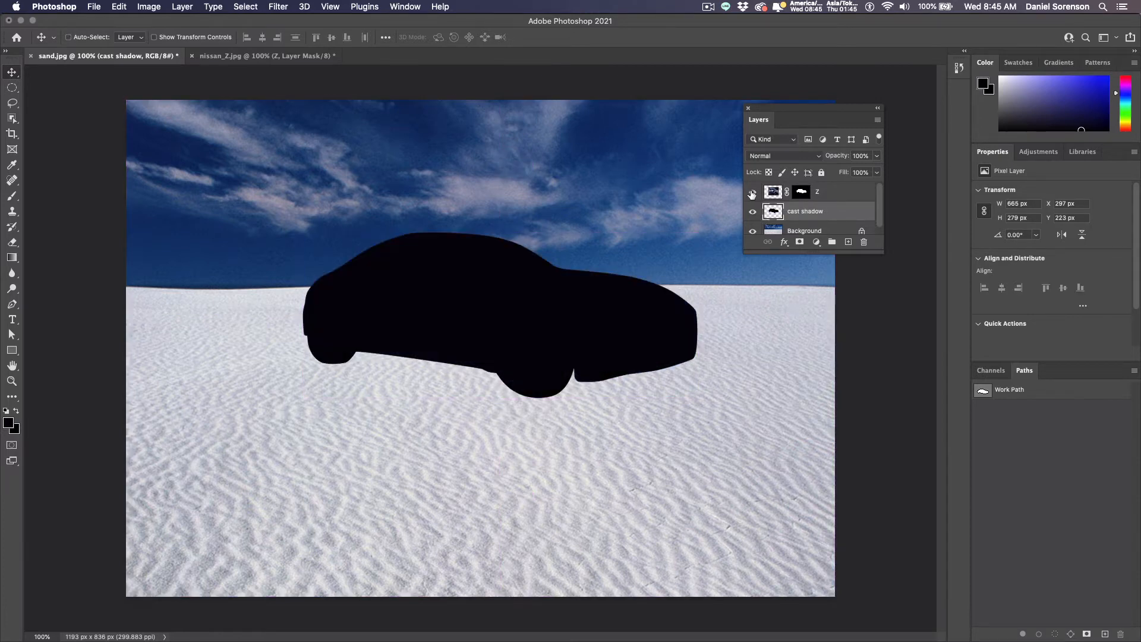
pyautogui.click(753, 192)
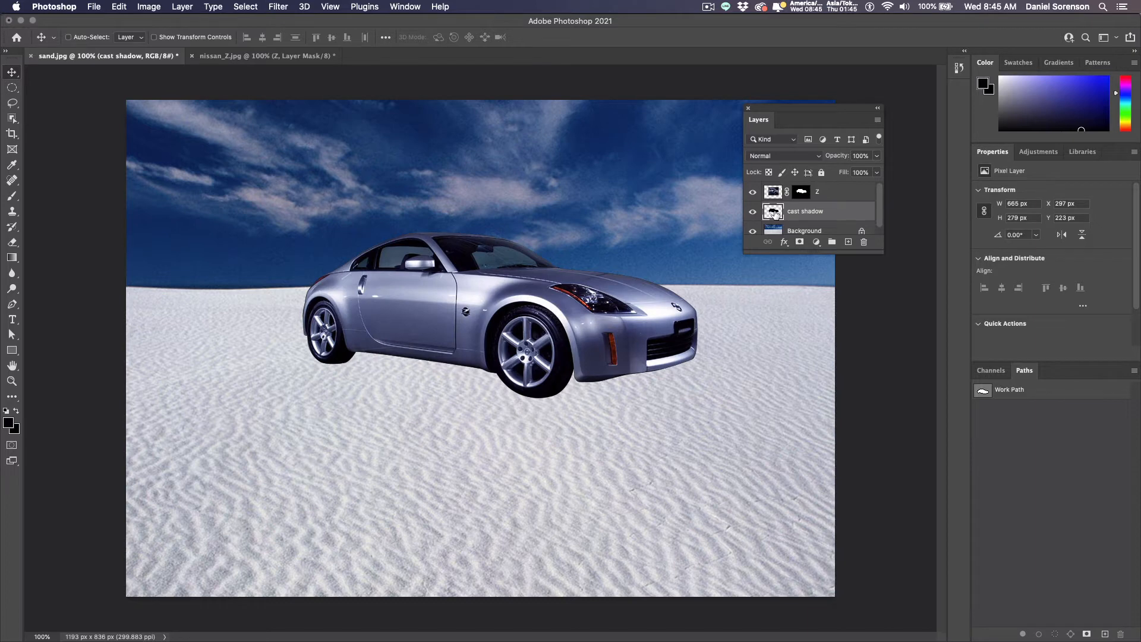
# - Free-transform the cast shadow, flipping it downward and skewing its sides and corners to lie on the sand beneath the car's wheels
pyautogui.press('super+t')
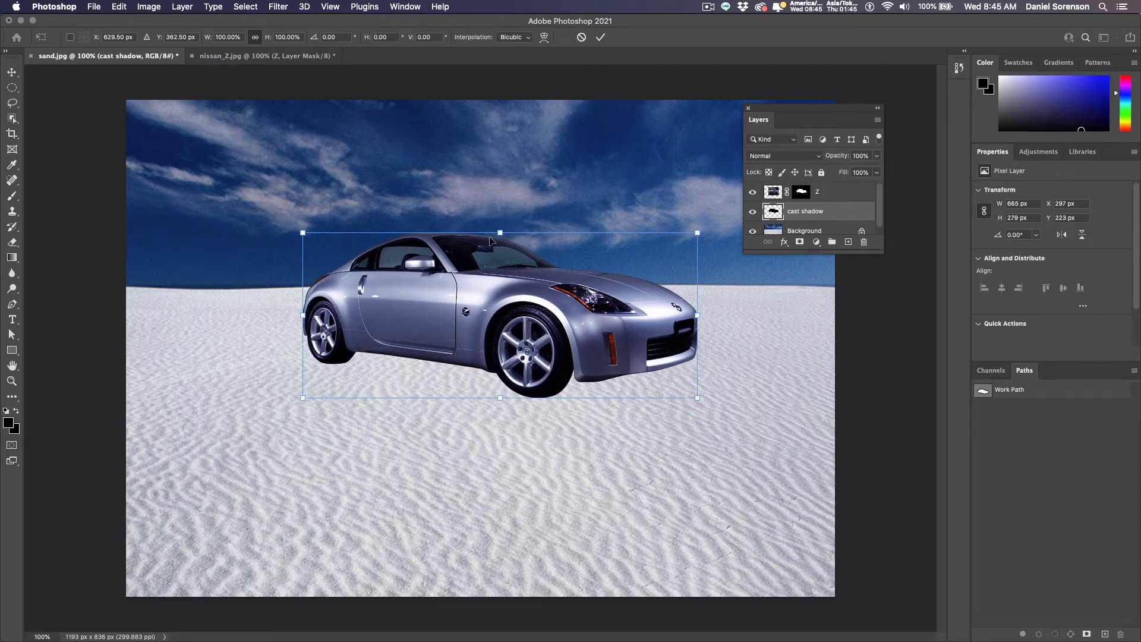
pyautogui.moveTo(499, 234); pyautogui.dragTo(484, 514)
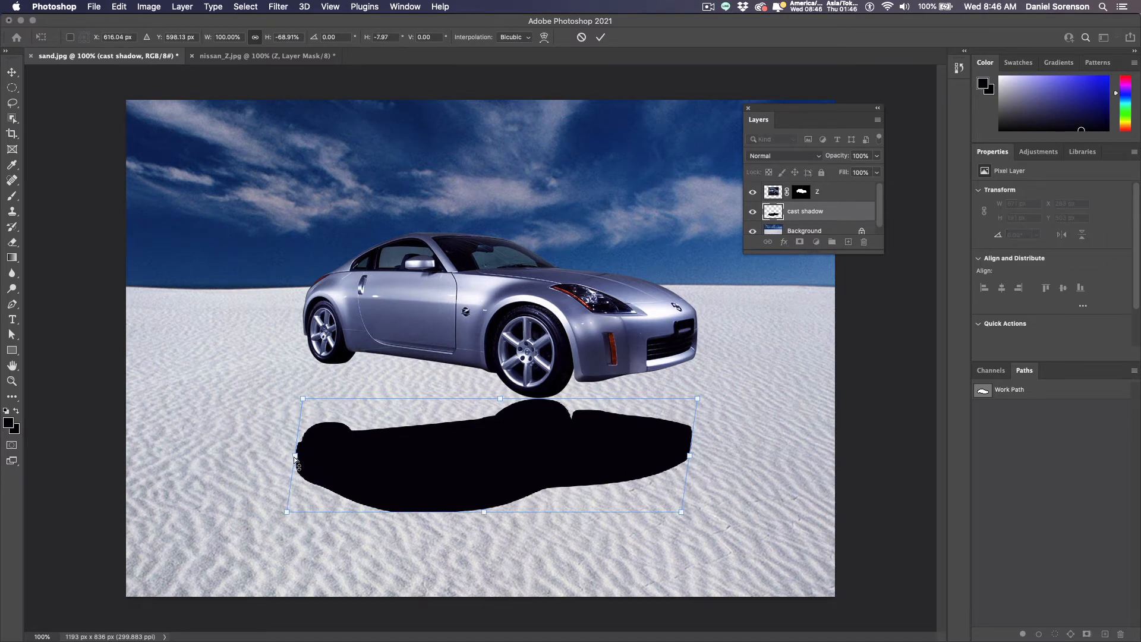
pyautogui.moveTo(295, 458); pyautogui.dragTo(301, 380)
pyautogui.moveTo(293, 437); pyautogui.dragTo(154, 401)
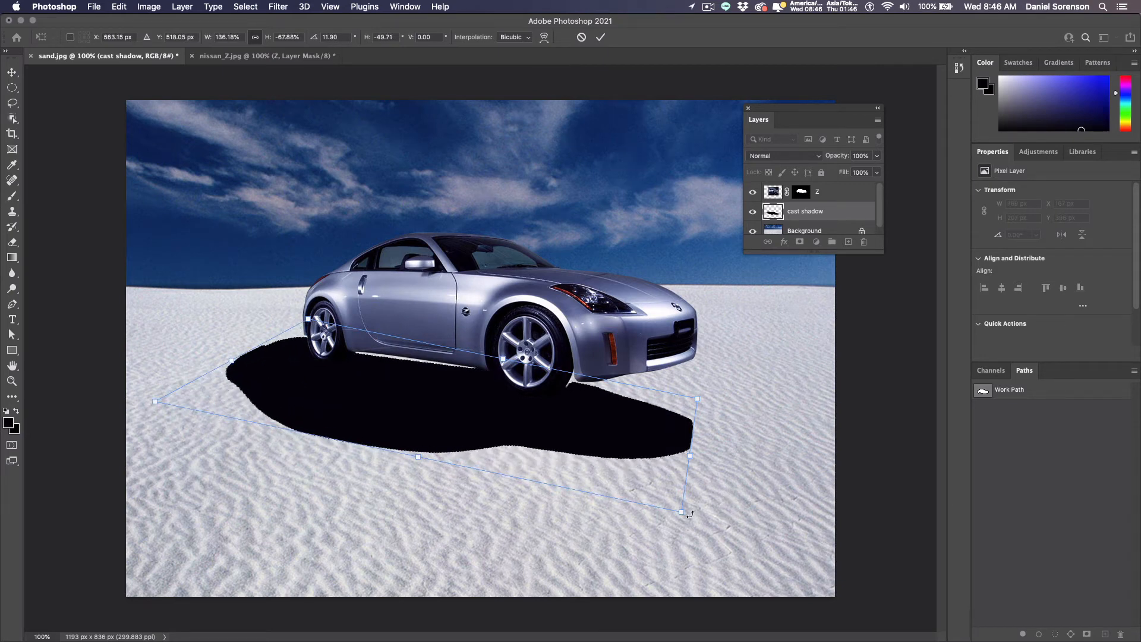
pyautogui.moveTo(679, 512); pyautogui.dragTo(546, 452)
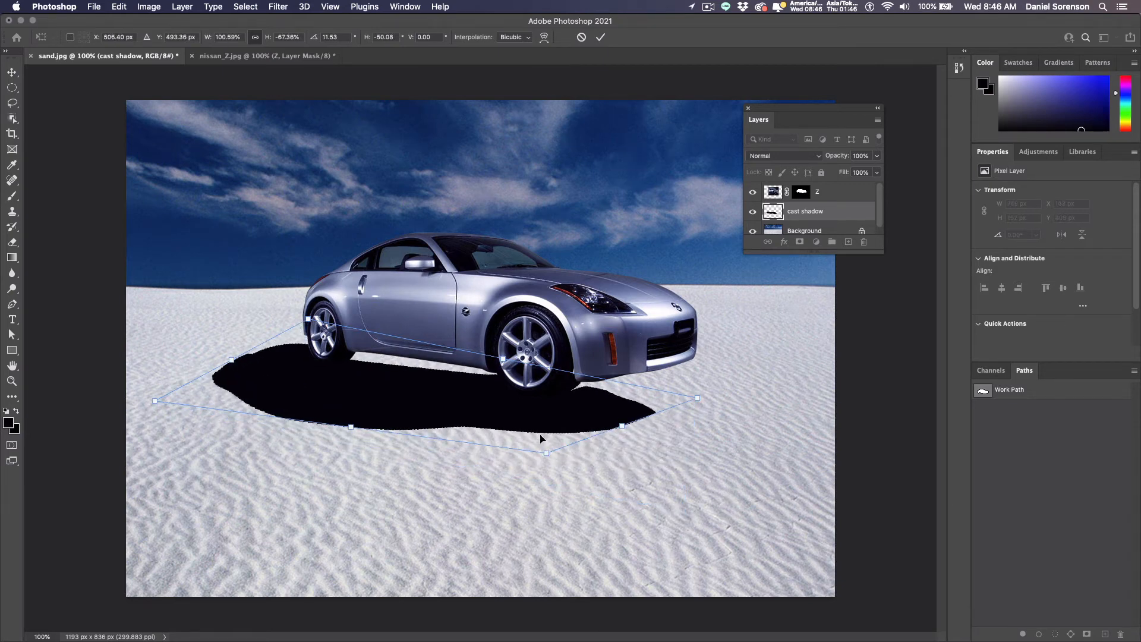
pyautogui.moveTo(310, 323); pyautogui.dragTo(359, 304)
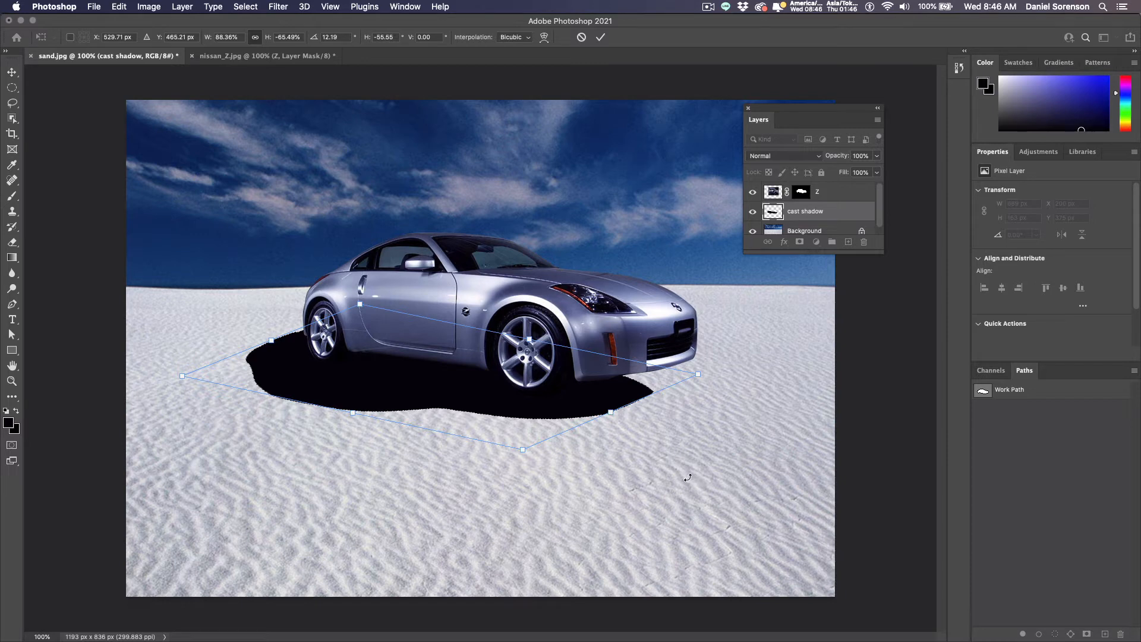
pyautogui.moveTo(352, 412); pyautogui.dragTo(344, 411)
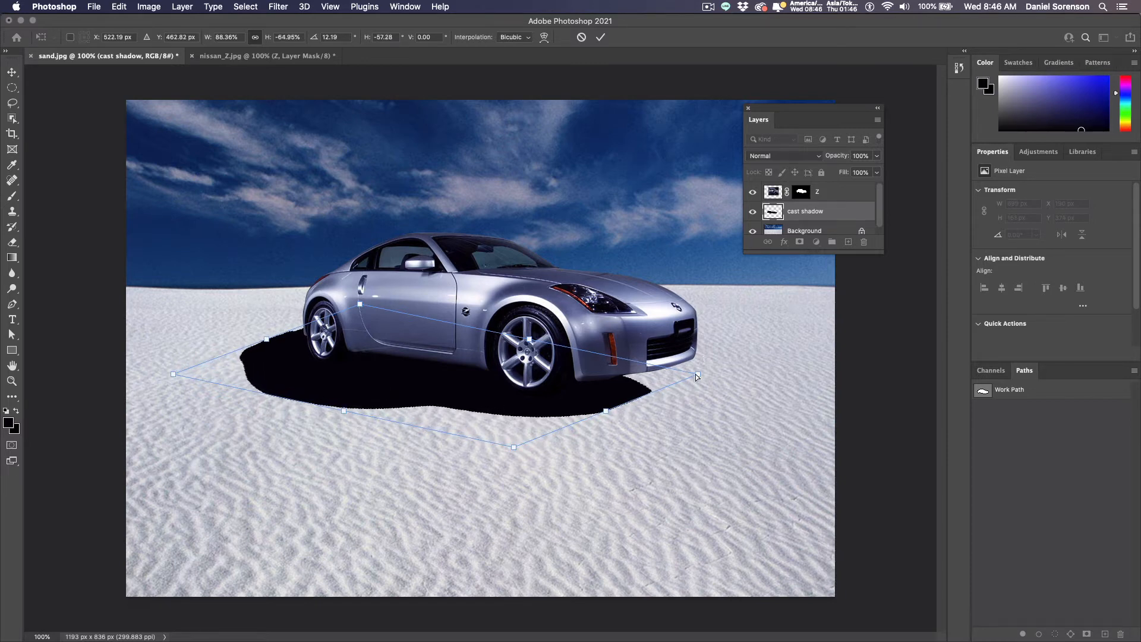
pyautogui.moveTo(697, 375); pyautogui.dragTo(693, 375)
pyautogui.press('Return')
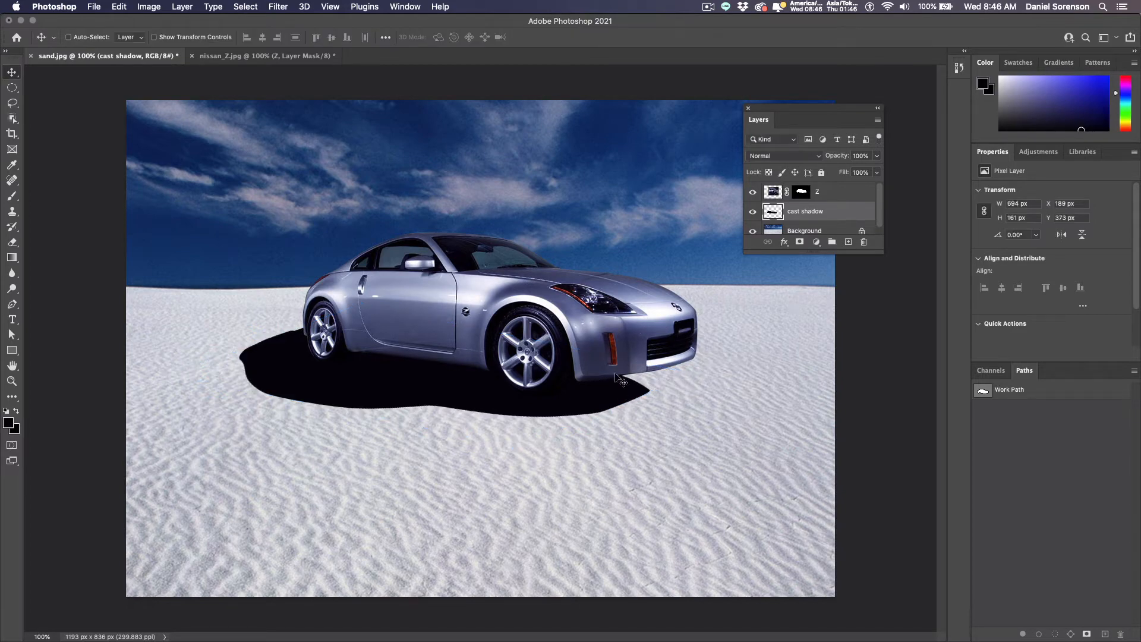
# - Paint shadow beneath the car's front bumper on the cast shadow layer with a brush of about 25 px and 45% hardness
pyautogui.press('super+space')
pyautogui.moveTo(585, 356); pyautogui.dragTo(656, 405)
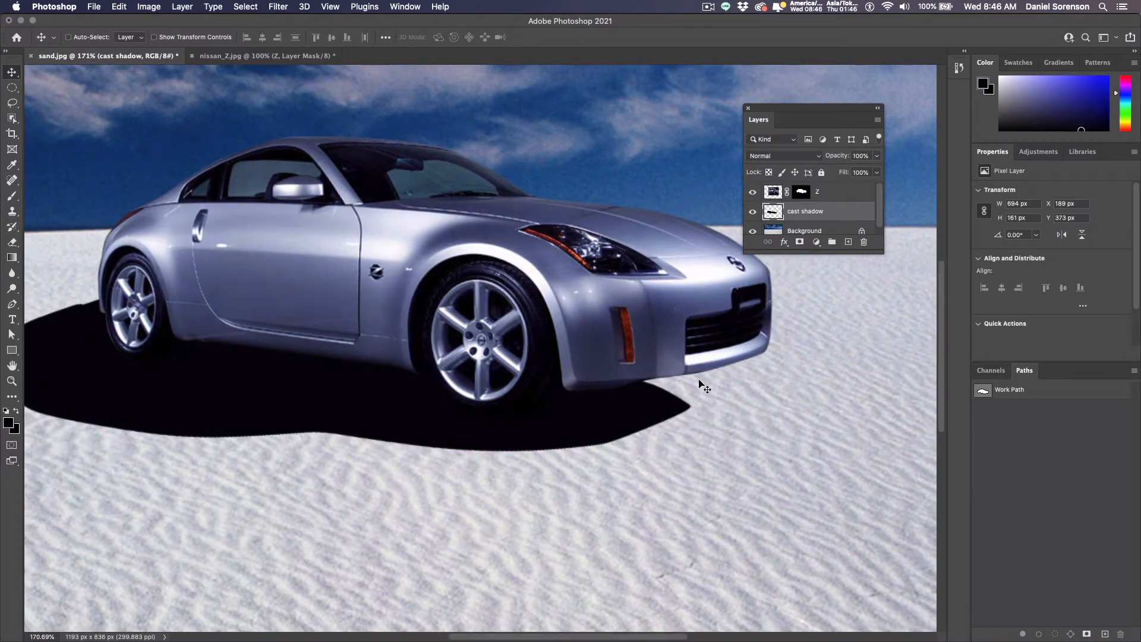
pyautogui.click(12, 198)
pyautogui.click(86, 38)
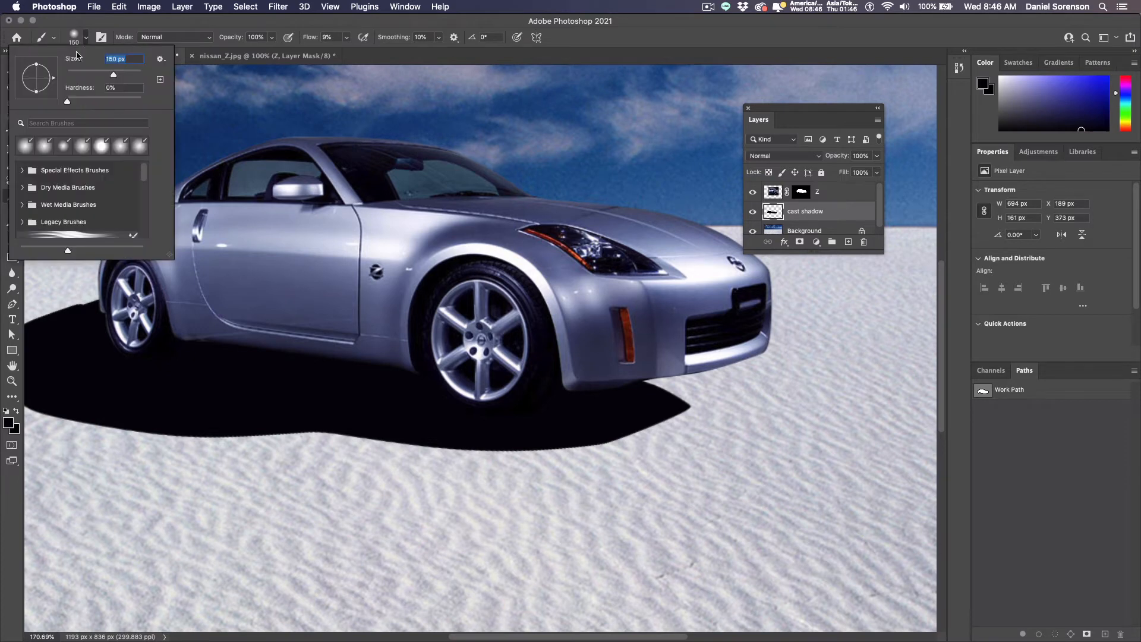
pyautogui.moveTo(67, 101)
pyautogui.mouseDown()
pyautogui.moveTo(101, 101)
pyautogui.moveTo(76, 75)
pyautogui.mouseUp()
pyautogui.click(108, 85)
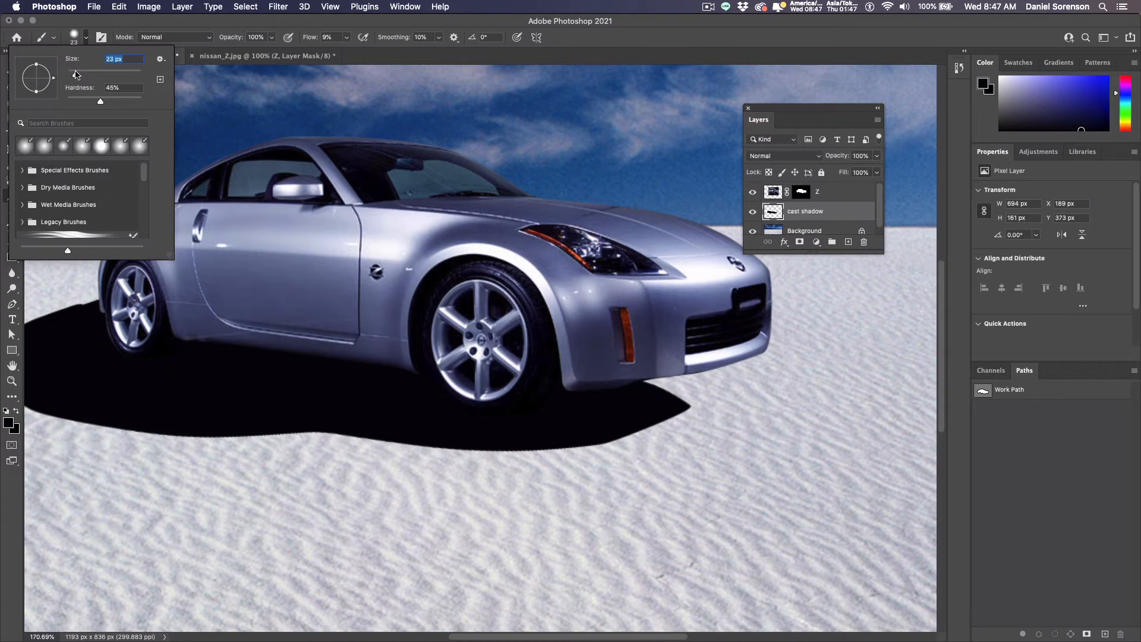
pyautogui.moveTo(671, 390)
pyautogui.mouseDown()
pyautogui.moveTo(699, 371)
pyautogui.moveTo(664, 378)
pyautogui.mouseUp()
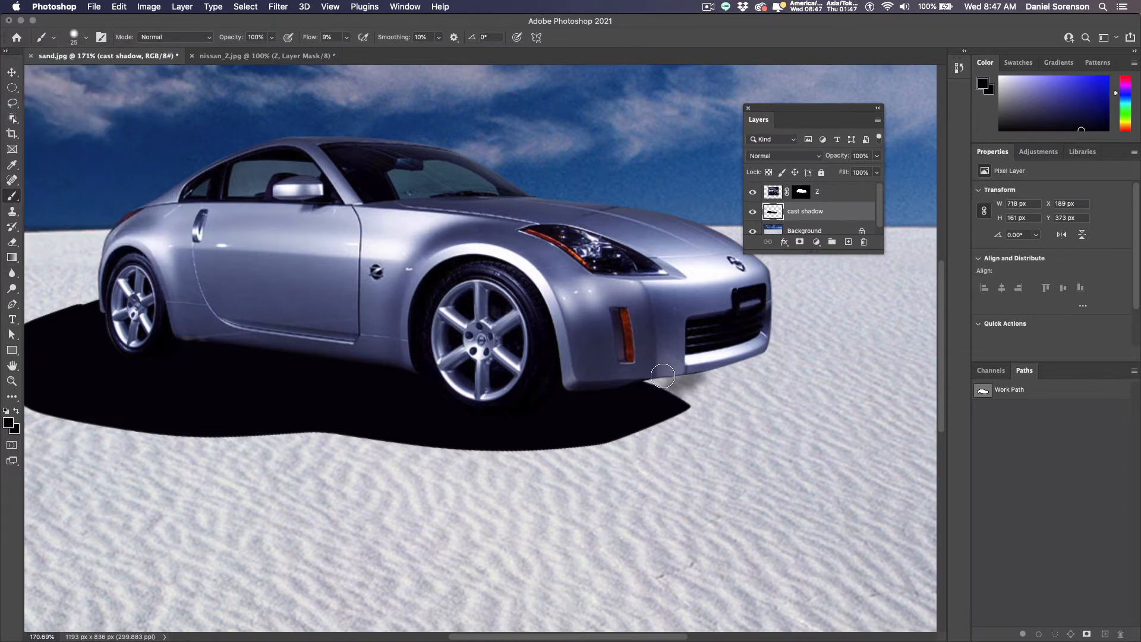
# - Raise the brush flow to 100% and extend the solid shadow beneath the front bumper toward its outer corner
pyautogui.click(348, 38)
pyautogui.moveTo(345, 52); pyautogui.dragTo(465, 59)
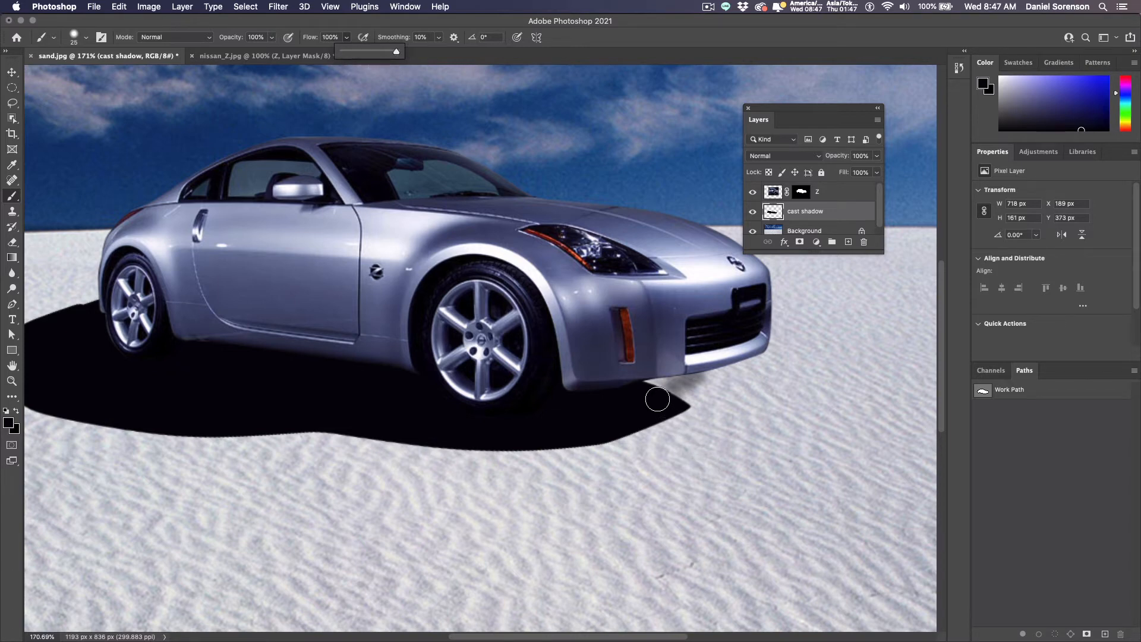
pyautogui.moveTo(657, 399)
pyautogui.mouseDown()
pyautogui.moveTo(699, 372)
pyautogui.moveTo(642, 382)
pyautogui.moveTo(677, 366)
pyautogui.moveTo(694, 387)
pyautogui.moveTo(666, 403)
pyautogui.moveTo(722, 363)
pyautogui.moveTo(670, 406)
pyautogui.moveTo(587, 423)
pyautogui.moveTo(618, 415)
pyautogui.mouseUp()
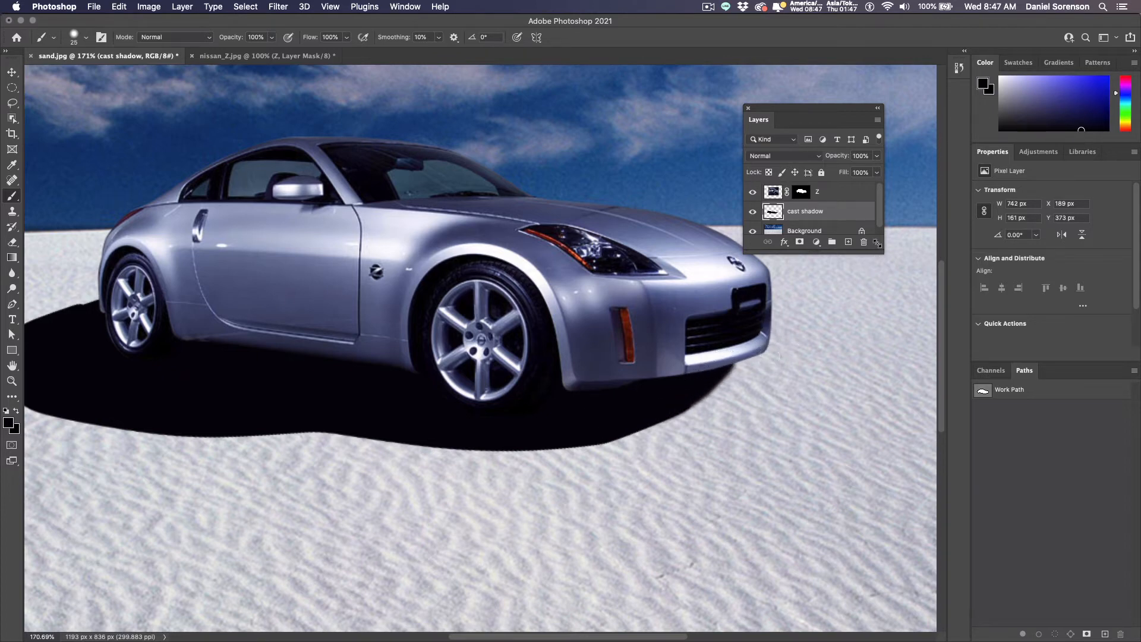
# - Convert the cast shadow layer for smart filters
pyautogui.click(278, 7)
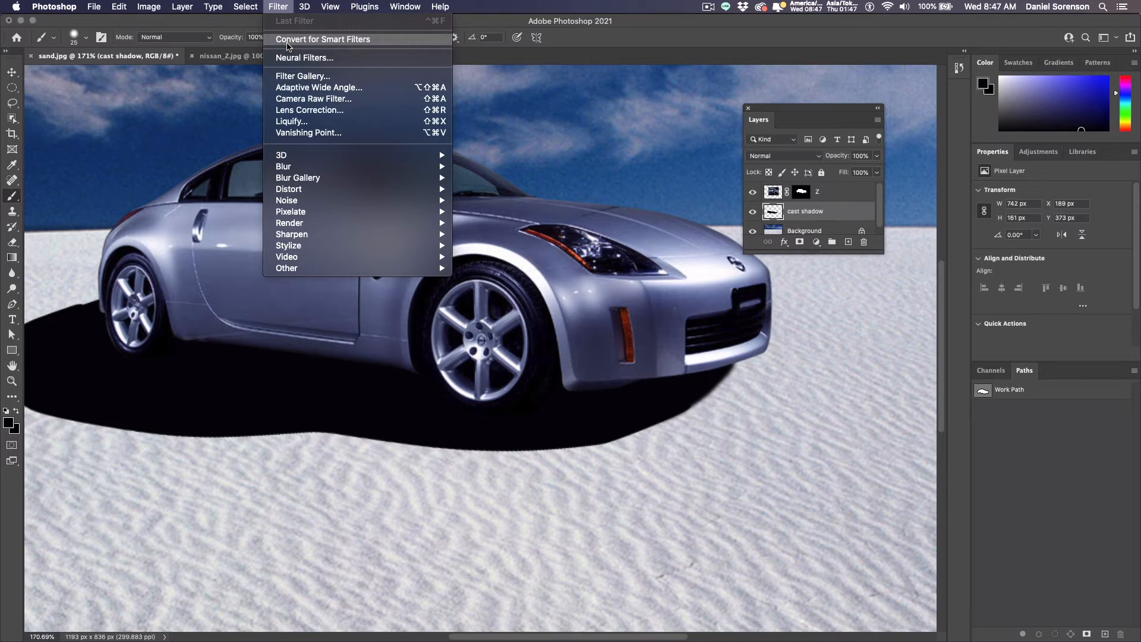
pyautogui.click(289, 40)
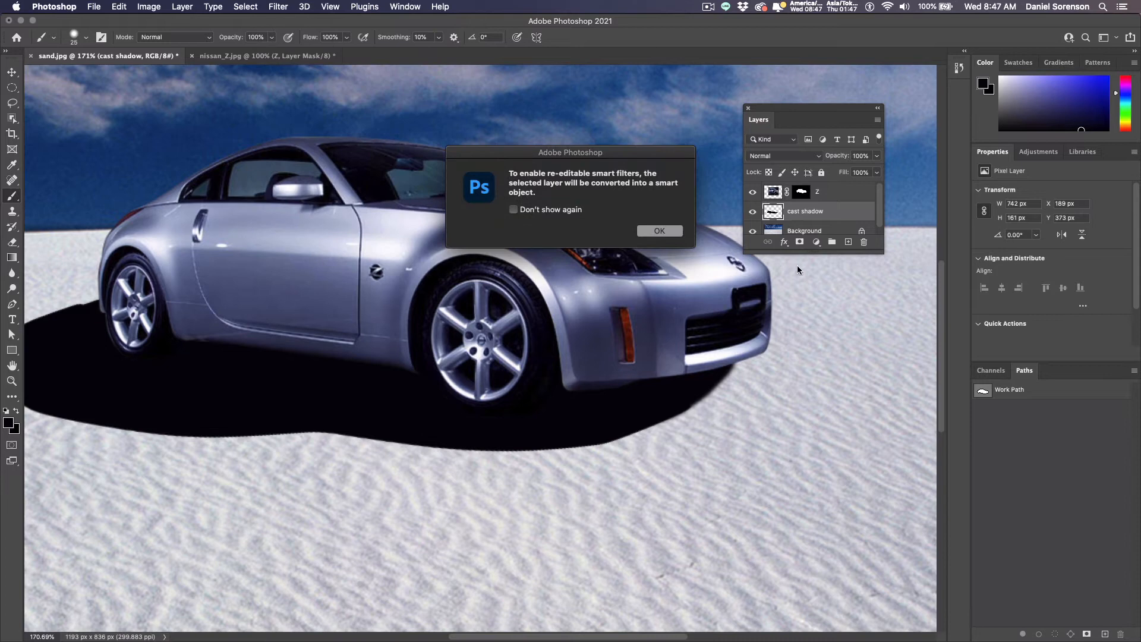
pyautogui.click(658, 230)
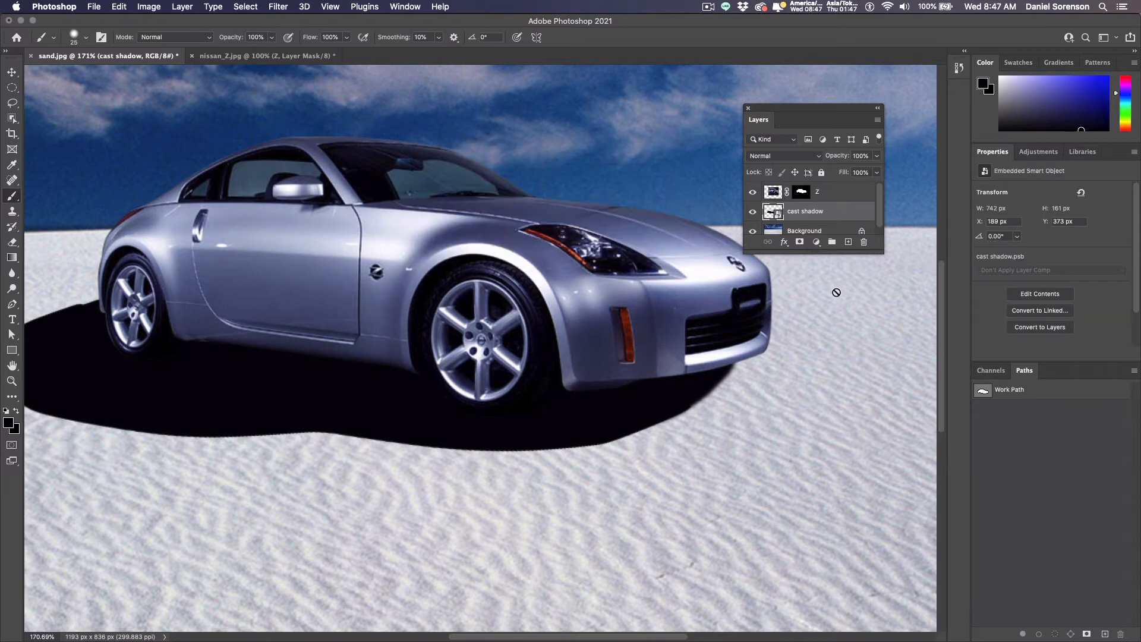
# - Soften the cast shadow with a Gaussian Blur of about 3.8 pixels radius
pyautogui.click(282, 11)
pyautogui.moveTo(292, 170)
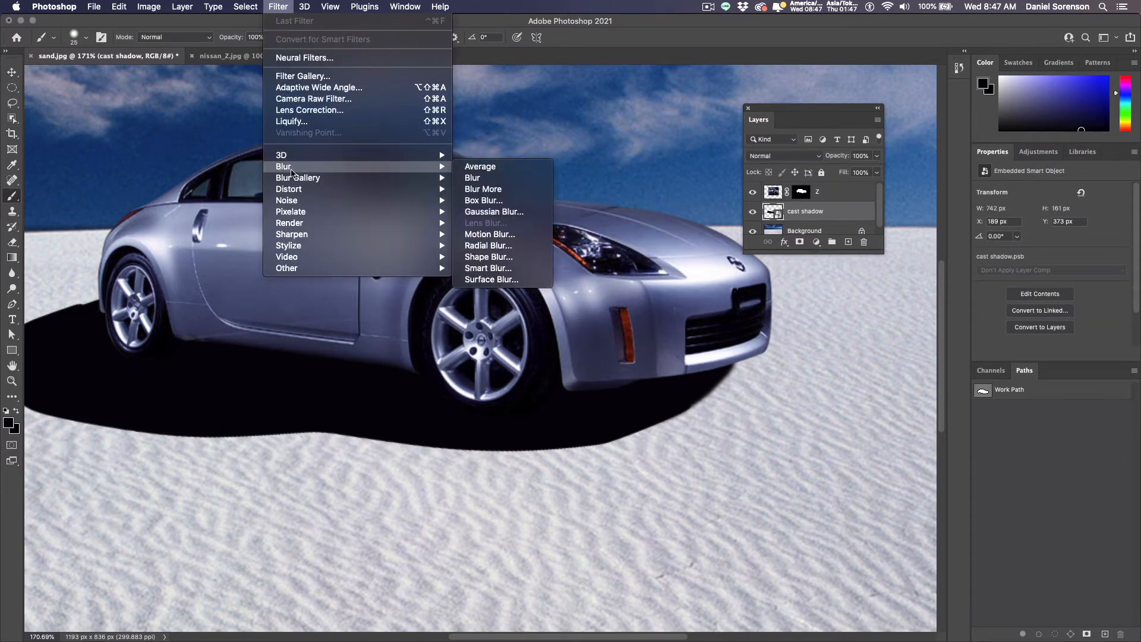
pyautogui.click(508, 213)
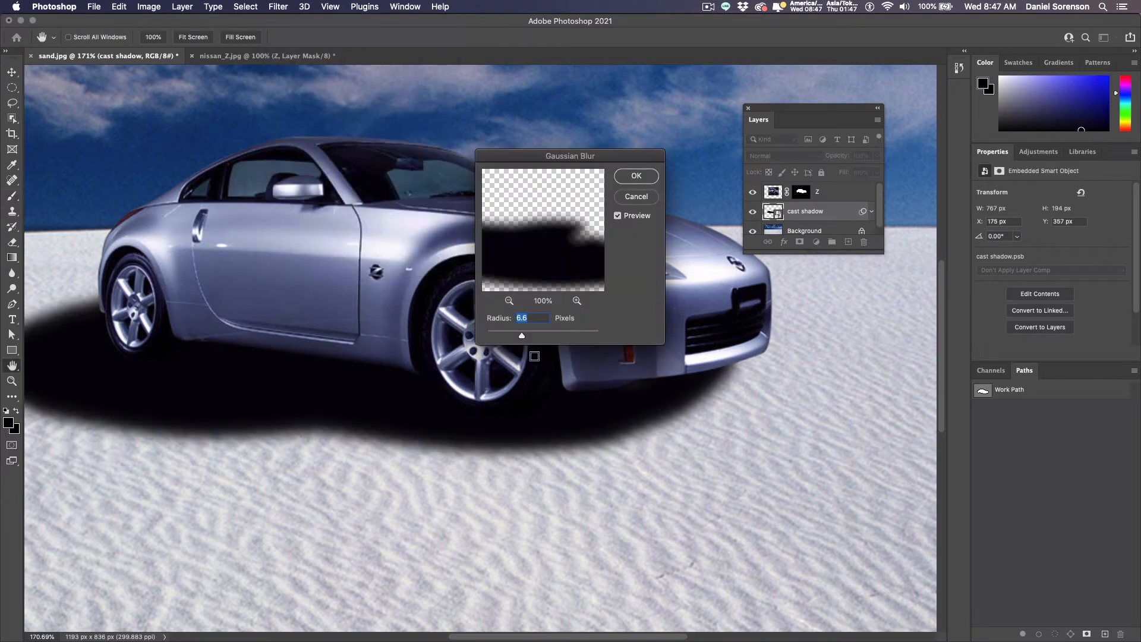
pyautogui.moveTo(520, 337); pyautogui.dragTo(513, 336)
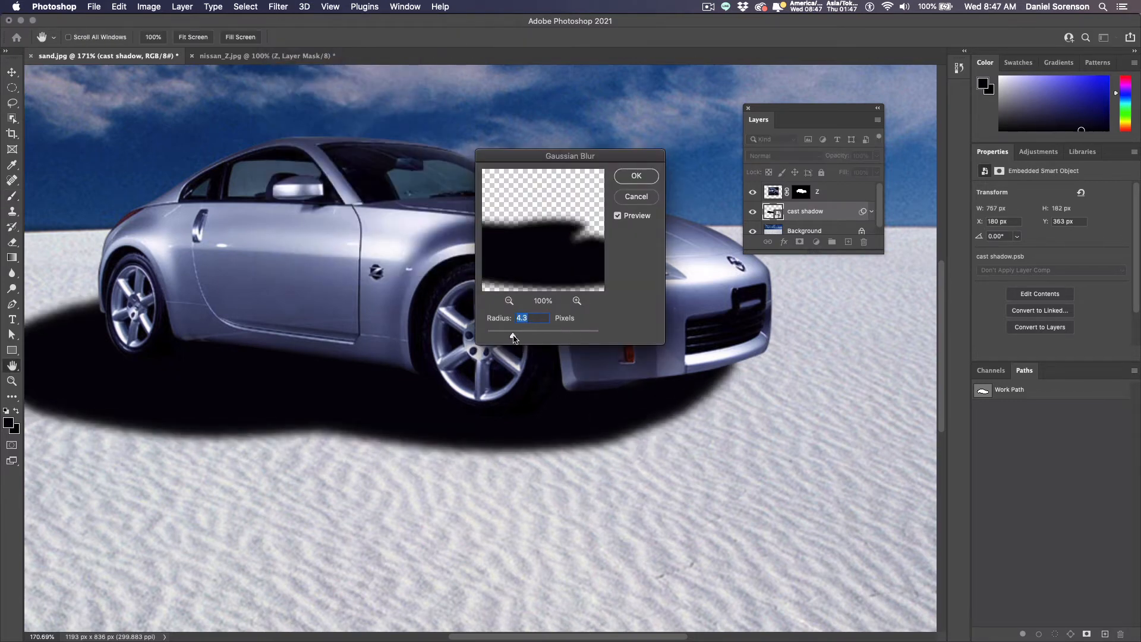
pyautogui.moveTo(510, 336); pyautogui.dragTo(509, 337)
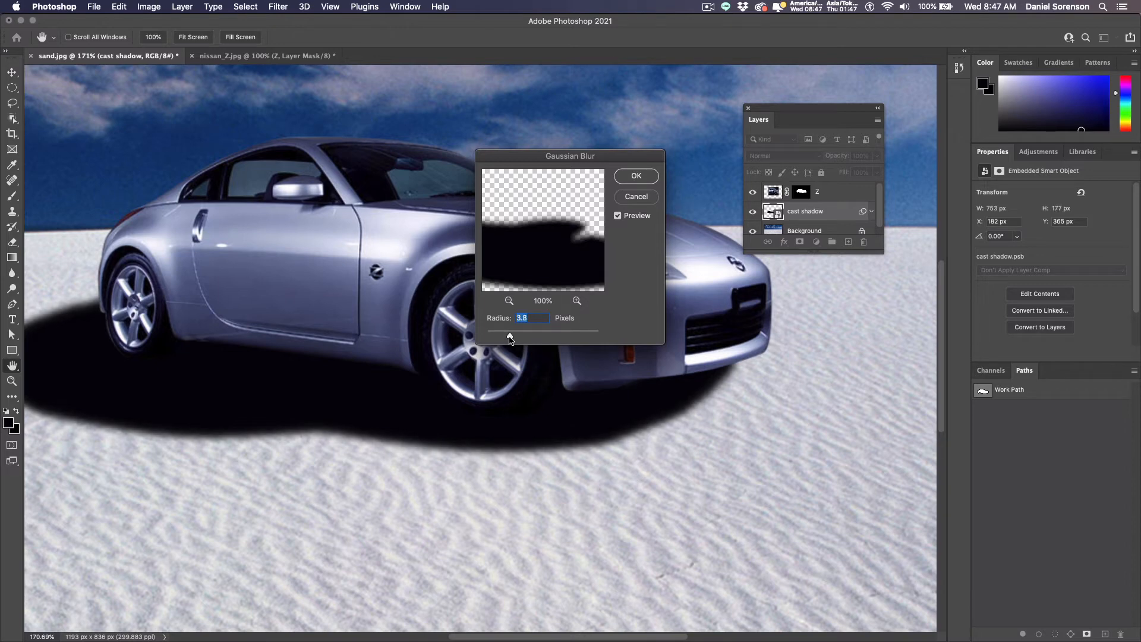
pyautogui.click(650, 182)
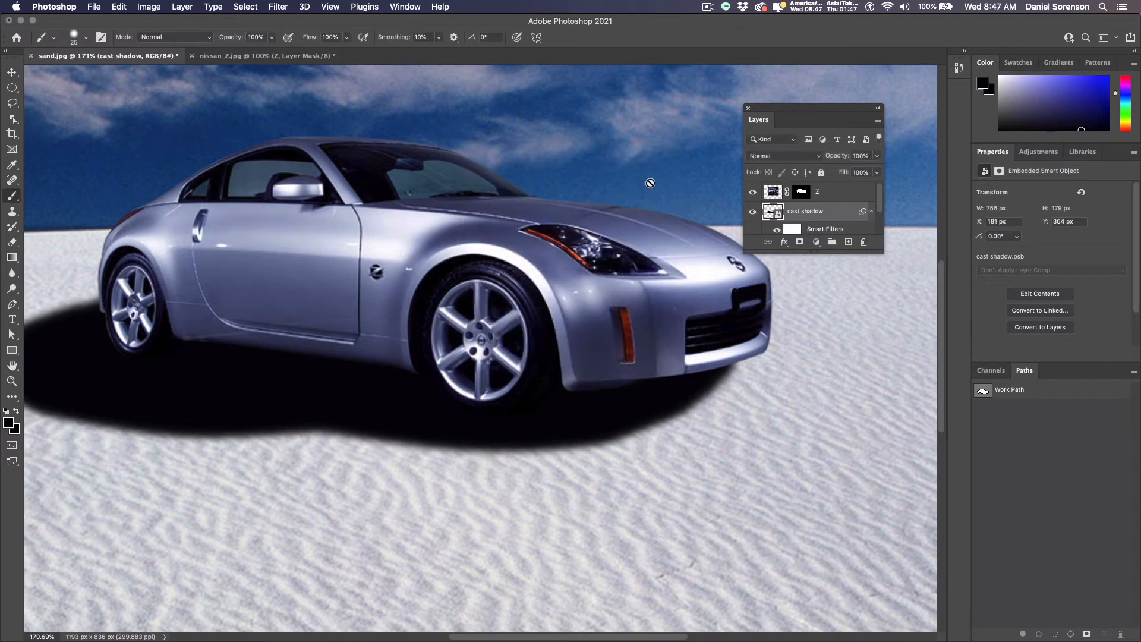
# - Set the cast shadow layer's opacity to 55% and its blend mode to Multiply
pyautogui.click(877, 156)
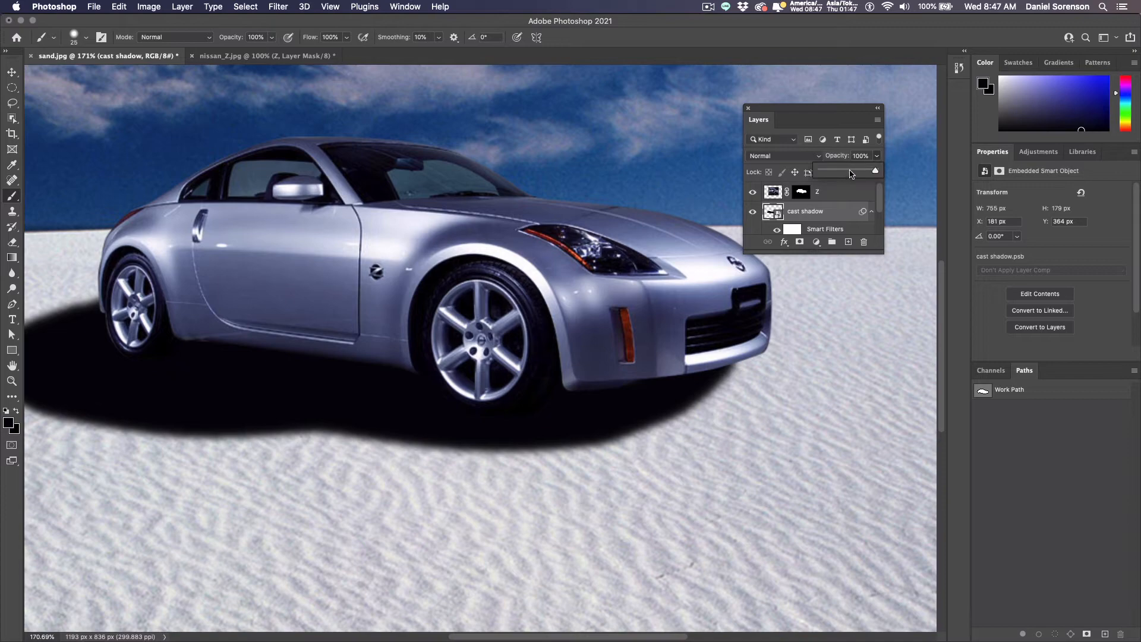
pyautogui.click(783, 156)
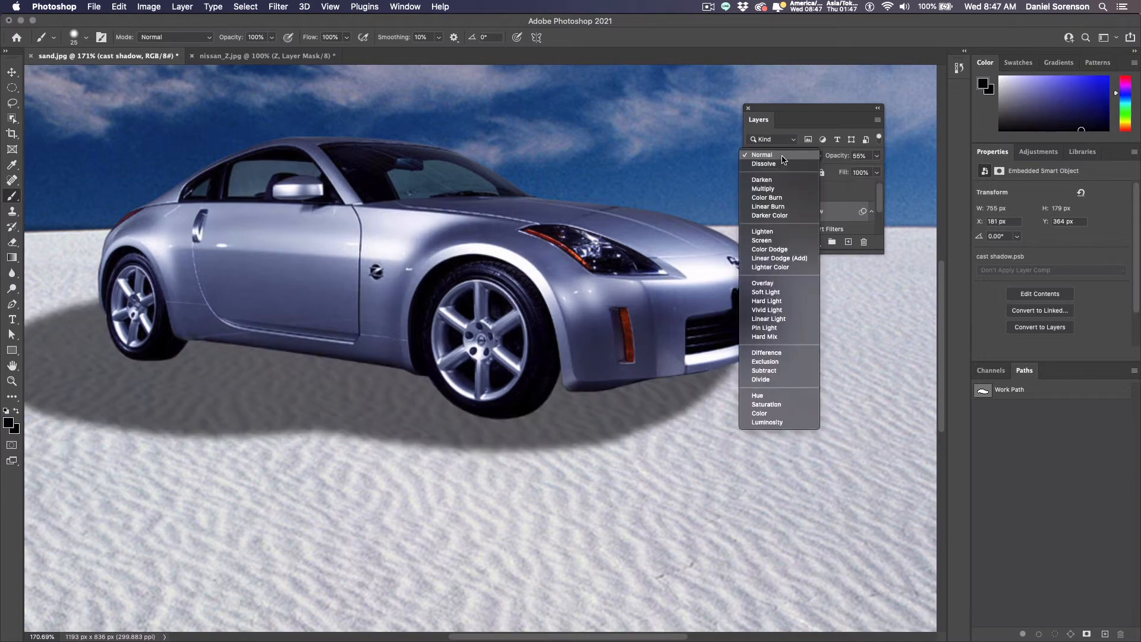
pyautogui.click(776, 189)
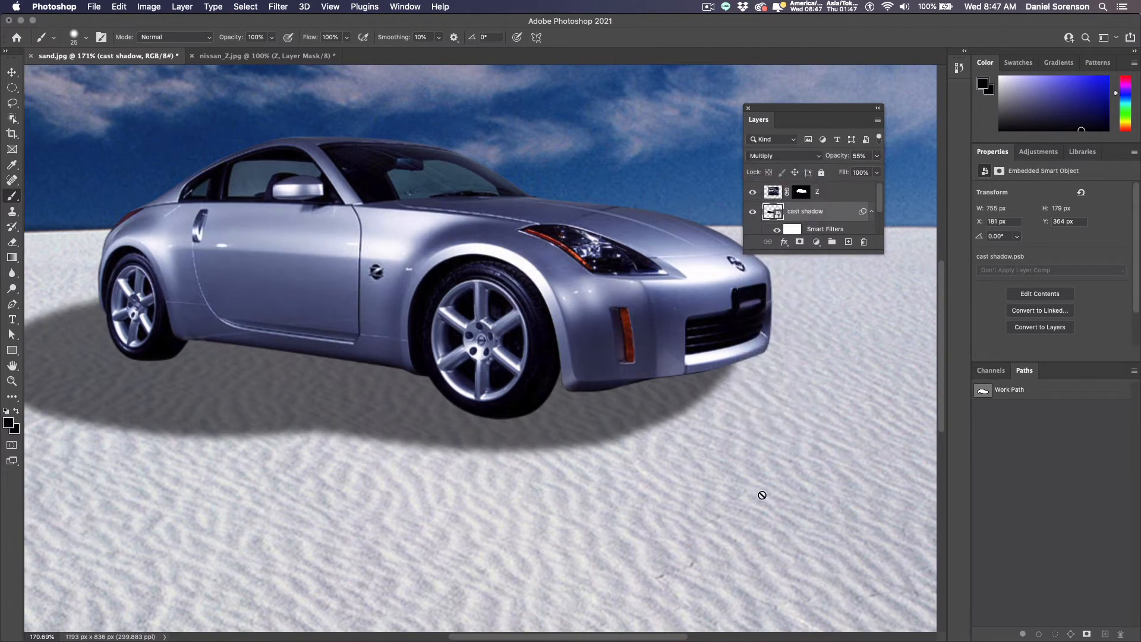
# - Add a layer mask to the cast shadow layer and set the brush to 150 px with 9% flow
pyautogui.press('super+1')
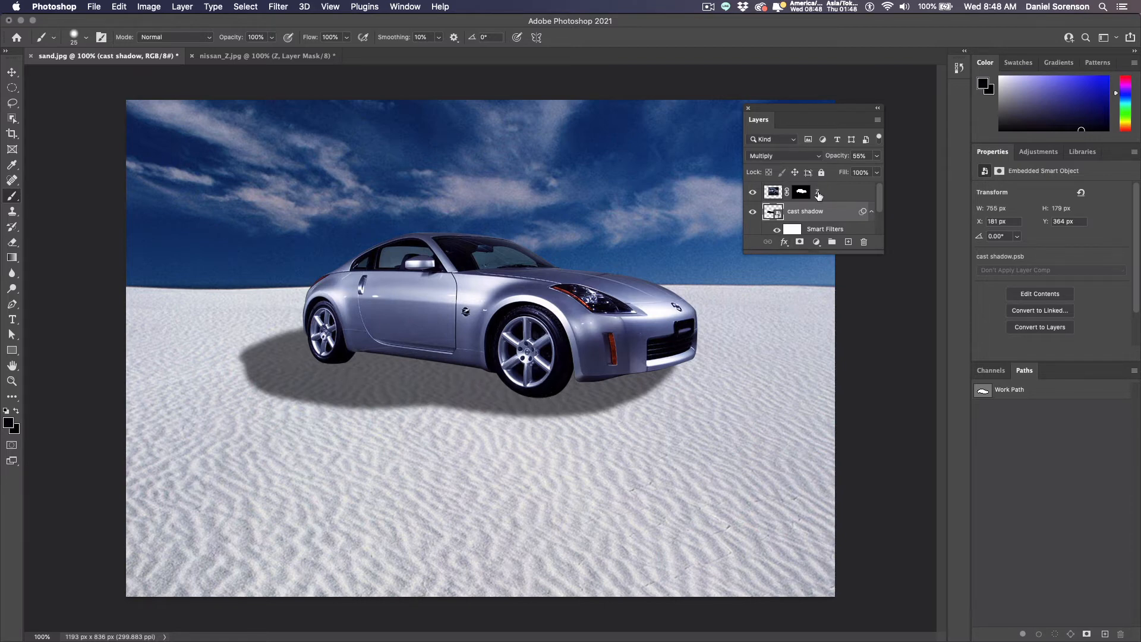
pyautogui.click(800, 242)
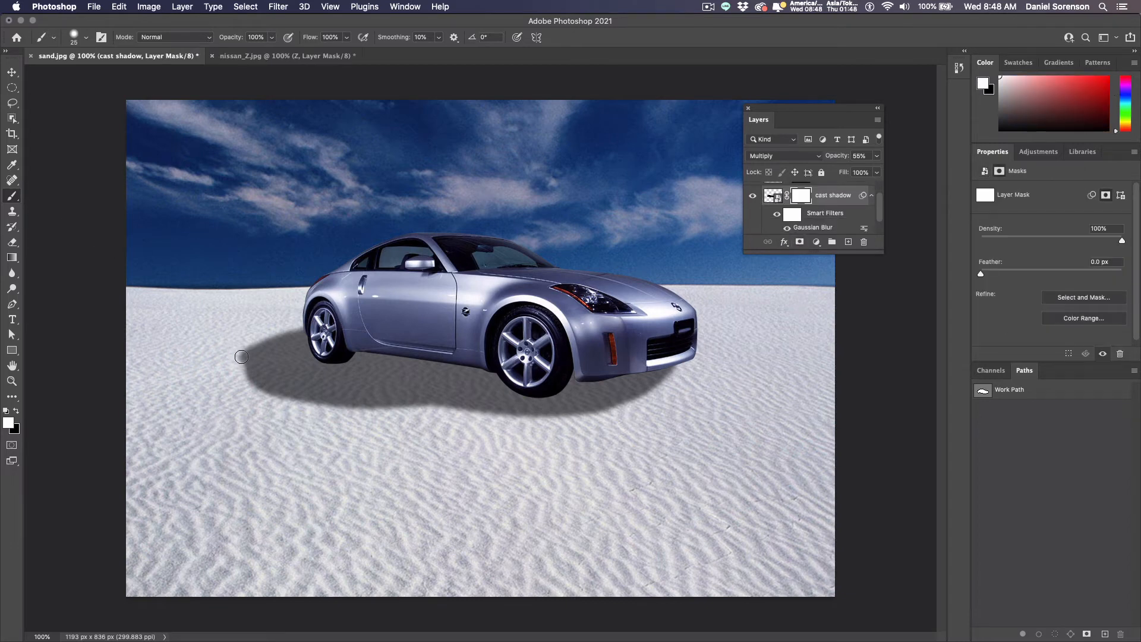
pyautogui.press(']')
pyautogui.press(']')
pyautogui.press(']')
pyautogui.press(']')
pyautogui.press(']')
pyautogui.press(']')
pyautogui.press(']')
pyautogui.press(']')
pyautogui.press(']')
pyautogui.press(']')
pyautogui.click(347, 37)
pyautogui.moveTo(298, 54); pyautogui.dragTo(298, 54)
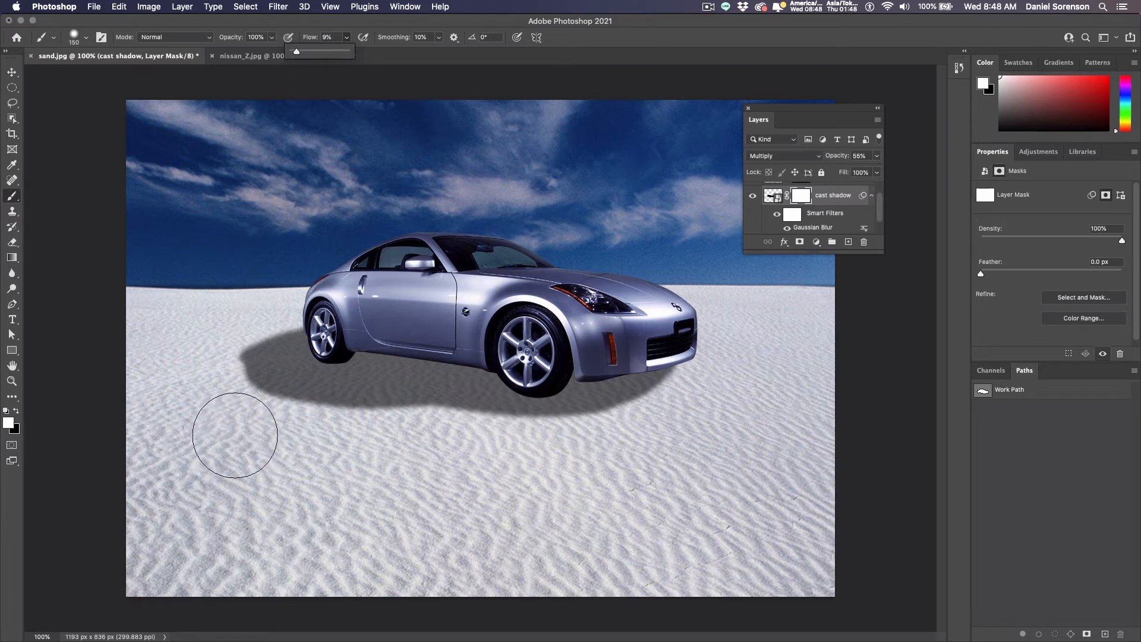
# - Fade the outer edge of the cast shadow by painting black on its mask, and restore the area near the rear wheel with white
pyautogui.press('x')
pyautogui.moveTo(252, 338)
pyautogui.mouseDown()
pyautogui.moveTo(262, 367)
pyautogui.moveTo(233, 384)
pyautogui.moveTo(260, 381)
pyautogui.moveTo(255, 413)
pyautogui.moveTo(310, 408)
pyautogui.moveTo(344, 419)
pyautogui.moveTo(331, 426)
pyautogui.moveTo(498, 443)
pyautogui.moveTo(657, 438)
pyautogui.mouseUp()
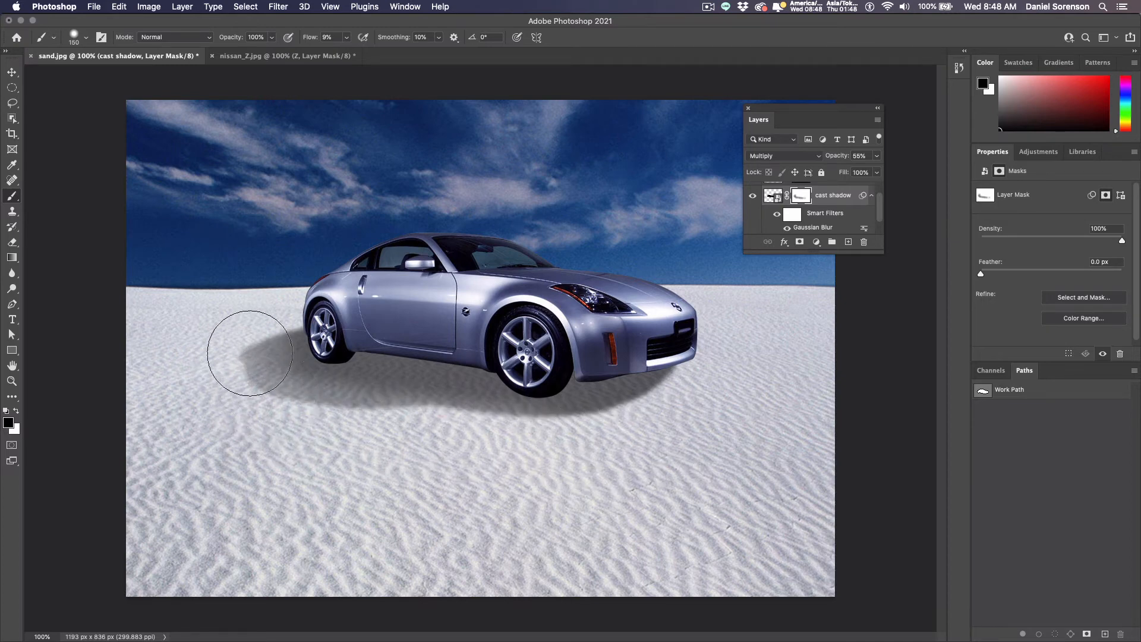
pyautogui.moveTo(249, 354)
pyautogui.mouseDown()
pyautogui.moveTo(254, 381)
pyautogui.moveTo(229, 368)
pyautogui.moveTo(271, 409)
pyautogui.moveTo(226, 388)
pyautogui.moveTo(330, 419)
pyautogui.moveTo(274, 396)
pyautogui.moveTo(268, 372)
pyautogui.moveTo(289, 329)
pyautogui.moveTo(253, 327)
pyautogui.moveTo(267, 317)
pyautogui.moveTo(234, 357)
pyautogui.moveTo(246, 395)
pyautogui.moveTo(585, 444)
pyautogui.moveTo(874, 446)
pyautogui.mouseUp()
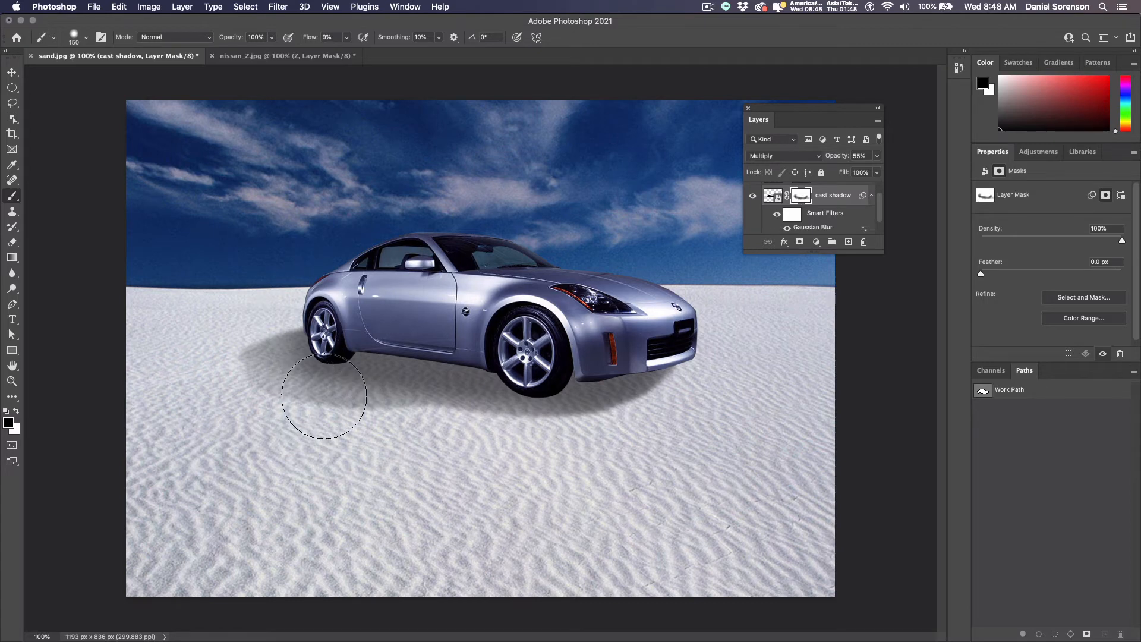
pyautogui.press('x')
pyautogui.moveTo(345, 393)
pyautogui.mouseDown()
pyautogui.moveTo(286, 361)
pyautogui.moveTo(417, 364)
pyautogui.moveTo(283, 344)
pyautogui.moveTo(366, 357)
pyautogui.mouseUp()
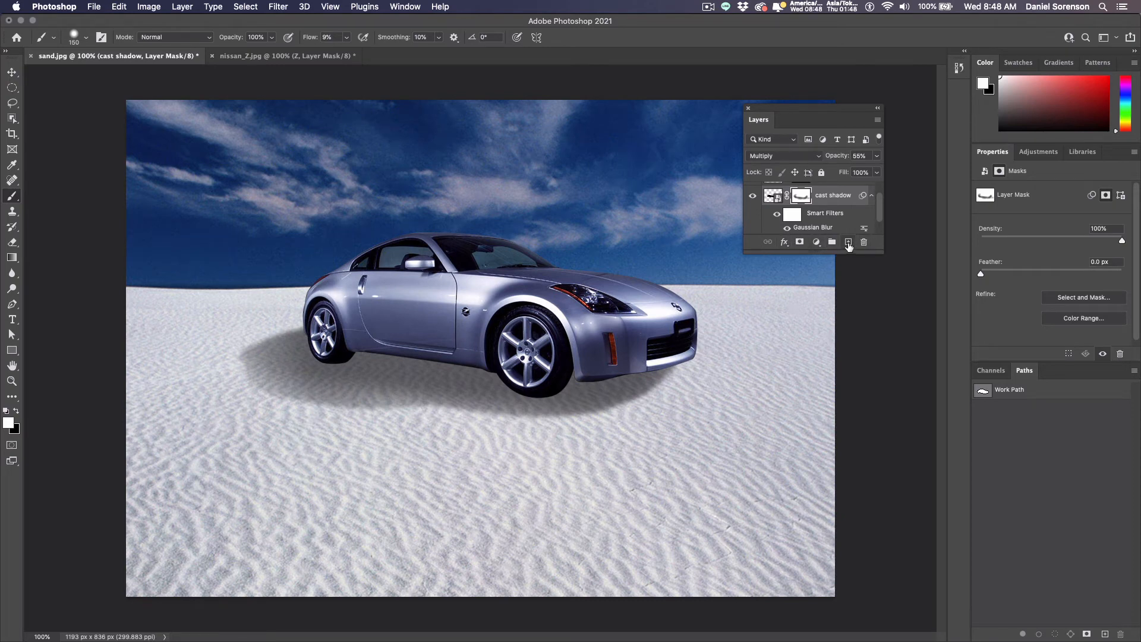
# - Create a new layer named "dark shadow" directly above the cast shadow layer
pyautogui.keyDown('alt'); pyautogui.click(848, 243); pyautogui.keyUp('alt')
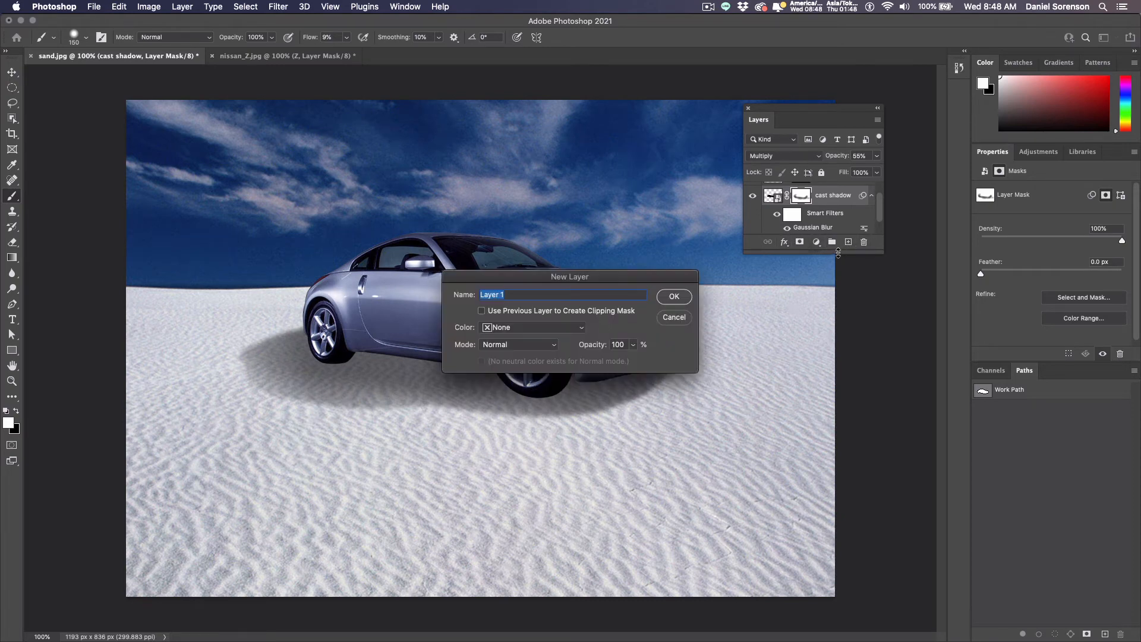
pyautogui.write('dark shadow')
pyautogui.click(674, 296)
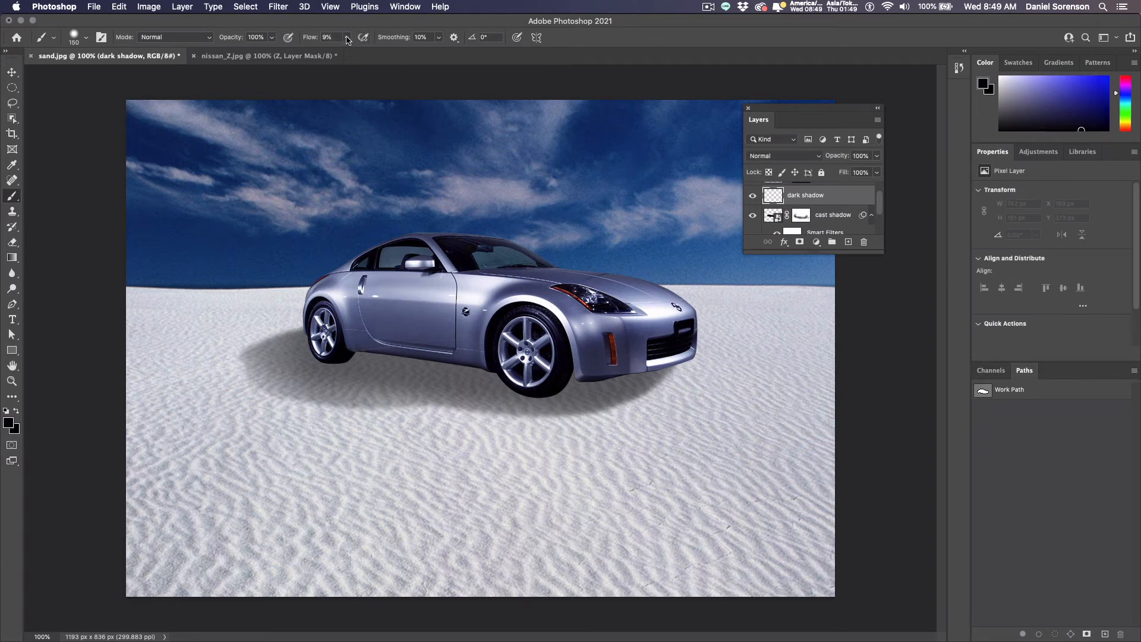
# - Paint a black contact shadow beneath the car from rear wheel to front bumper with a 60 px brush at 80% flow, and reduce flow to 17%
pyautogui.moveTo(348, 40); pyautogui.dragTo(394, 56)
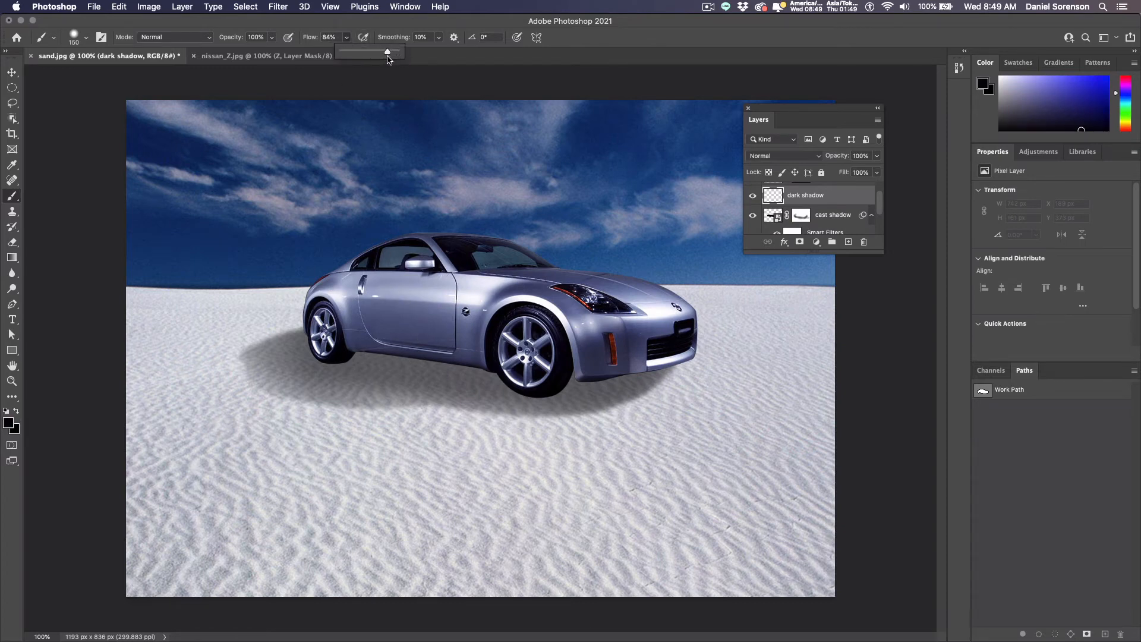
pyautogui.moveTo(389, 60); pyautogui.dragTo(385, 60)
pyautogui.press('[')
pyautogui.press('[')
pyautogui.press('[')
pyautogui.press('[')
pyautogui.press('[')
pyautogui.press('[')
pyautogui.press('[')
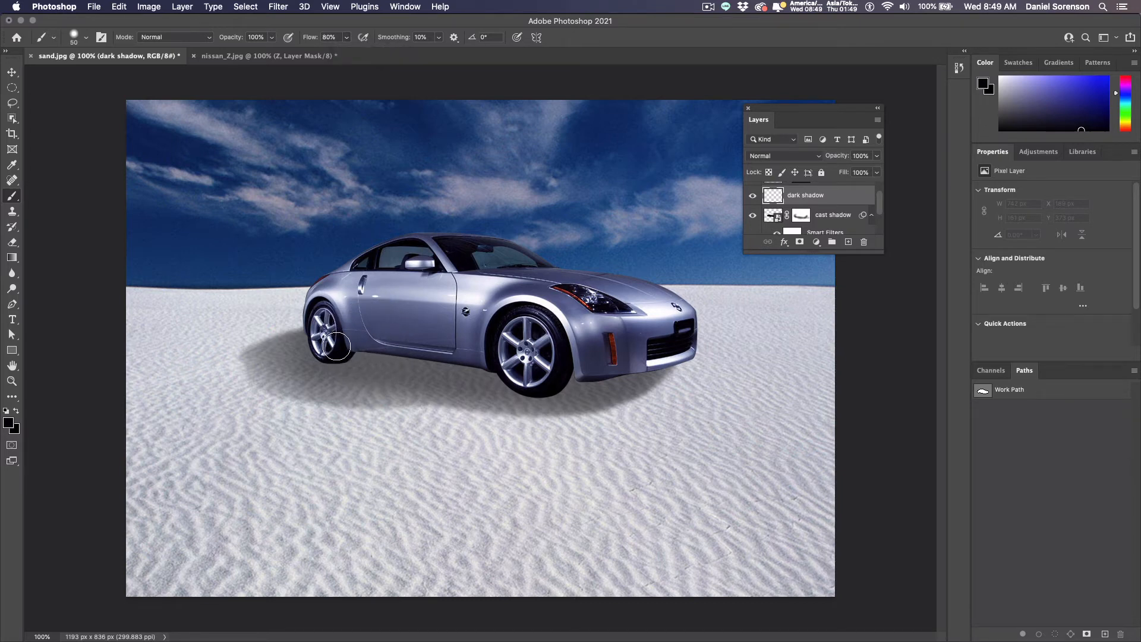
pyautogui.click(336, 344)
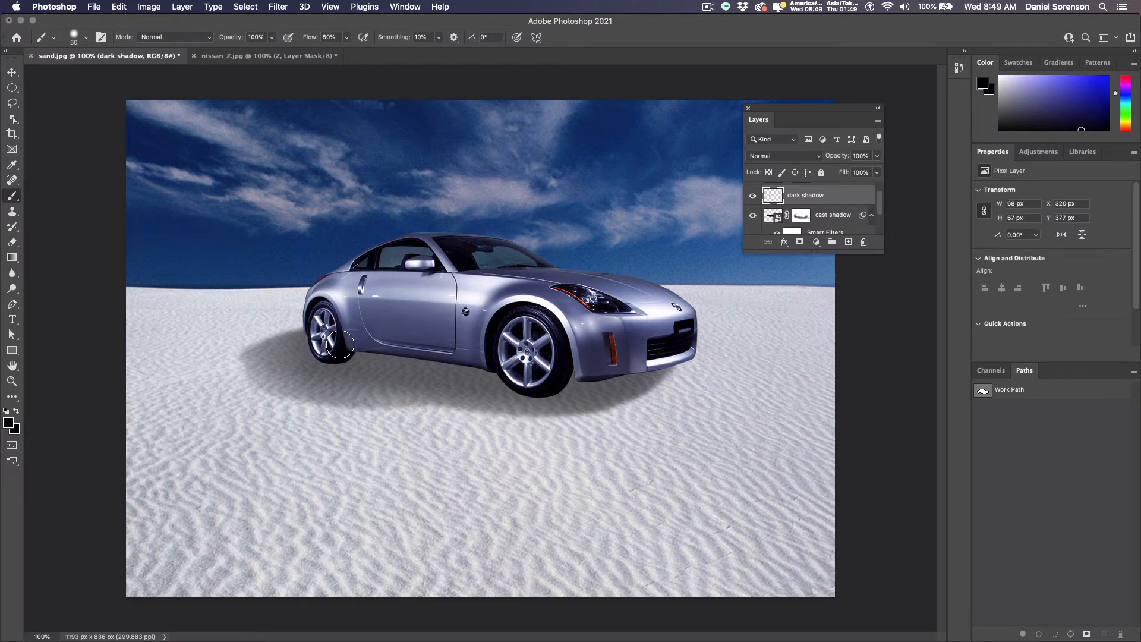
pyautogui.keyDown('shift'); pyautogui.click(536, 377); pyautogui.keyUp('shift')
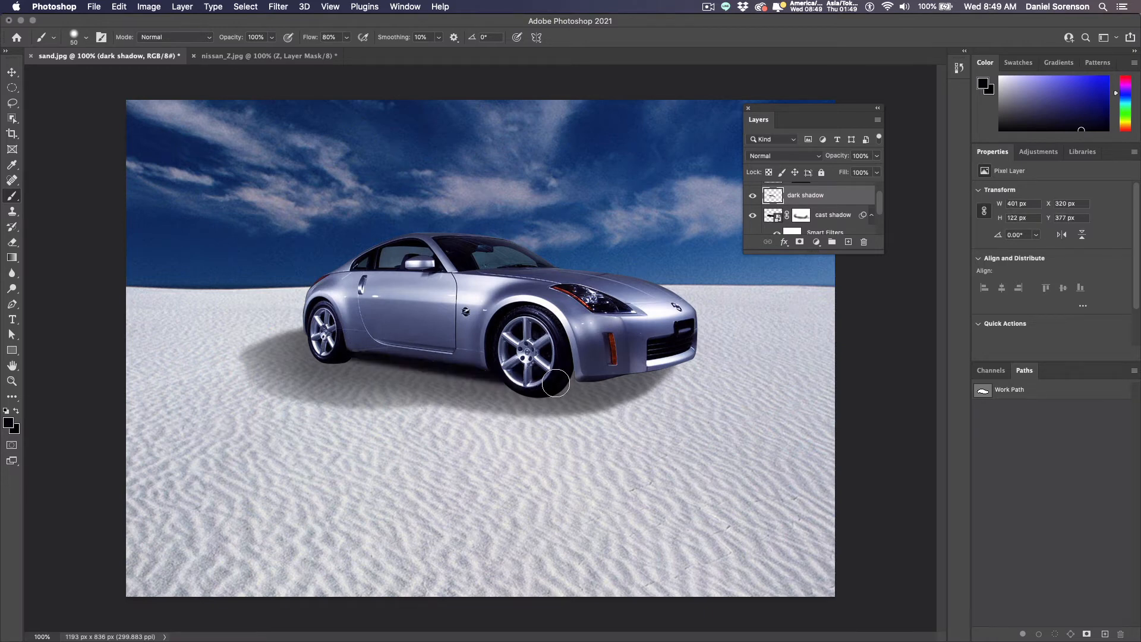
pyautogui.moveTo(616, 359)
pyautogui.mouseDown()
pyautogui.moveTo(585, 378)
pyautogui.moveTo(650, 360)
pyautogui.mouseUp()
pyautogui.hotkey('shift', '1')
pyautogui.hotkey('shift', '7')
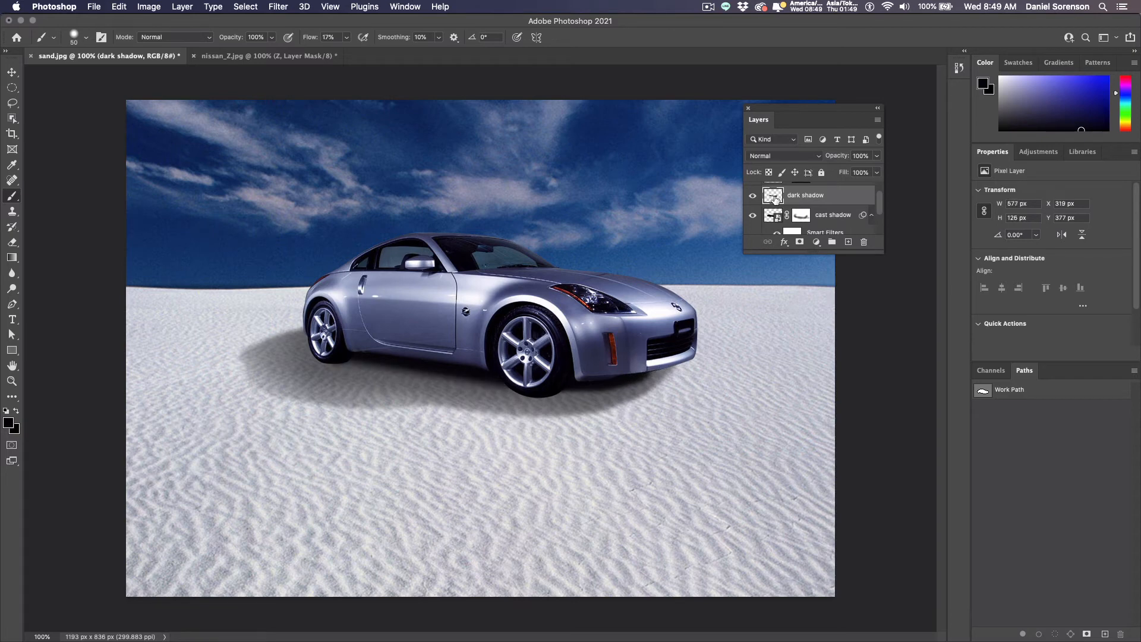
# - Convert the dark shadow layer for smart filters and soften it with a Gaussian Blur
pyautogui.click(284, 7)
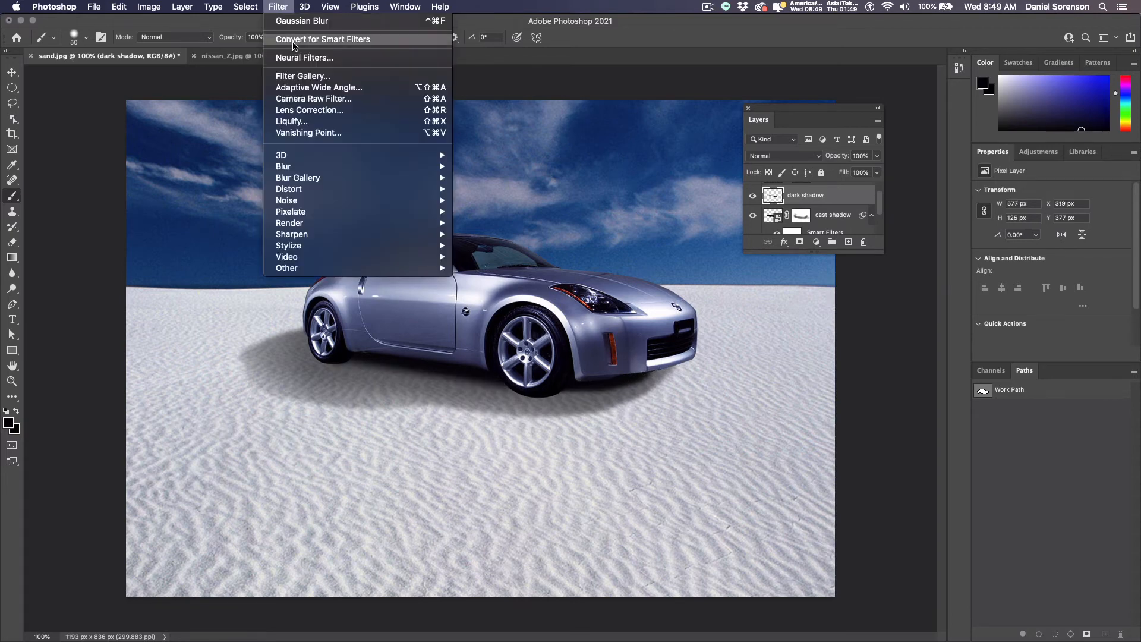
pyautogui.click(295, 40)
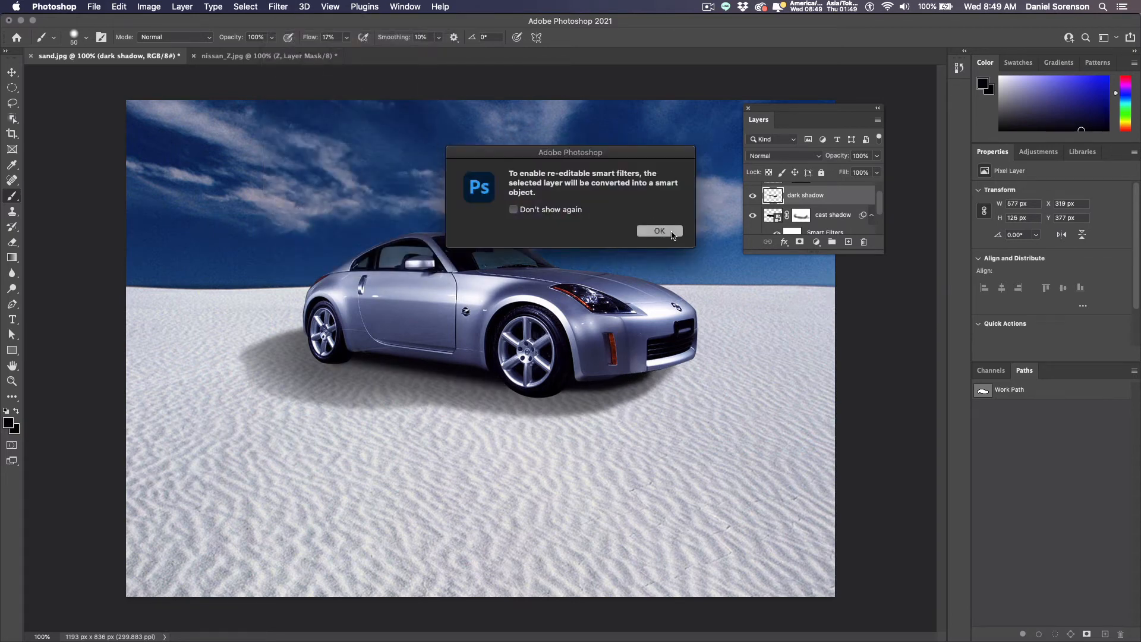
pyautogui.click(665, 231)
pyautogui.click(291, 7)
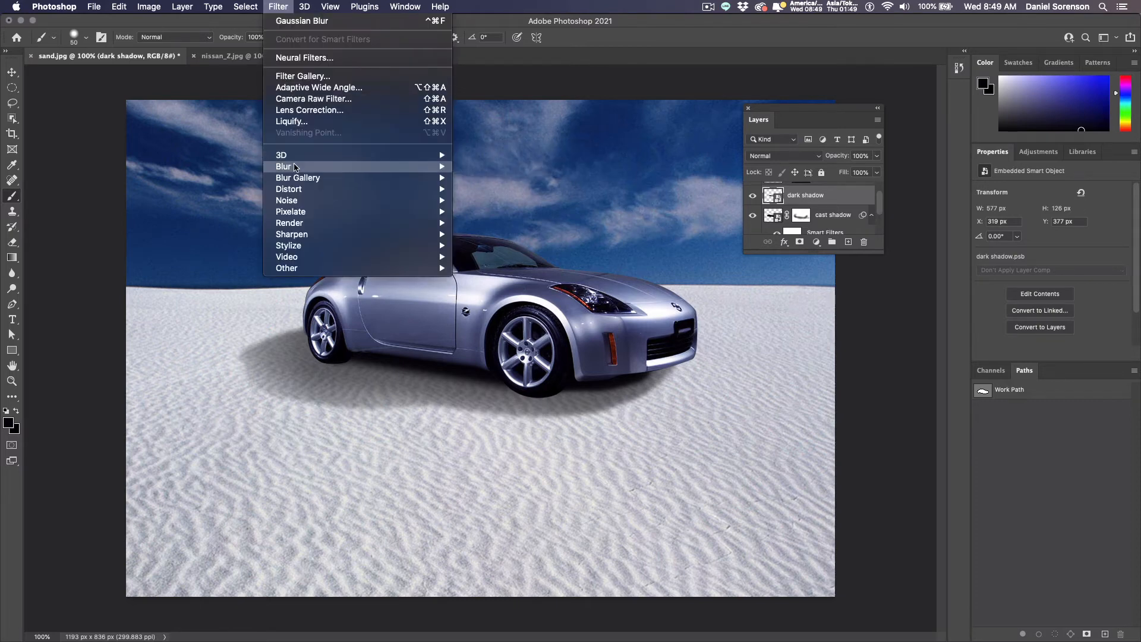
pyautogui.moveTo(441, 174)
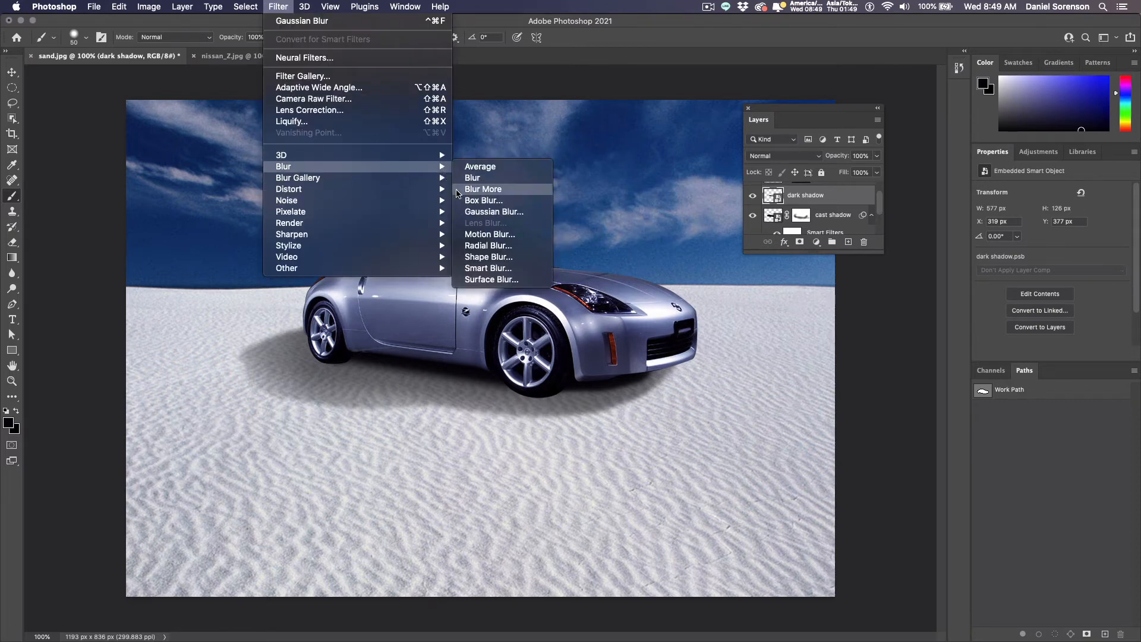
pyautogui.click(487, 217)
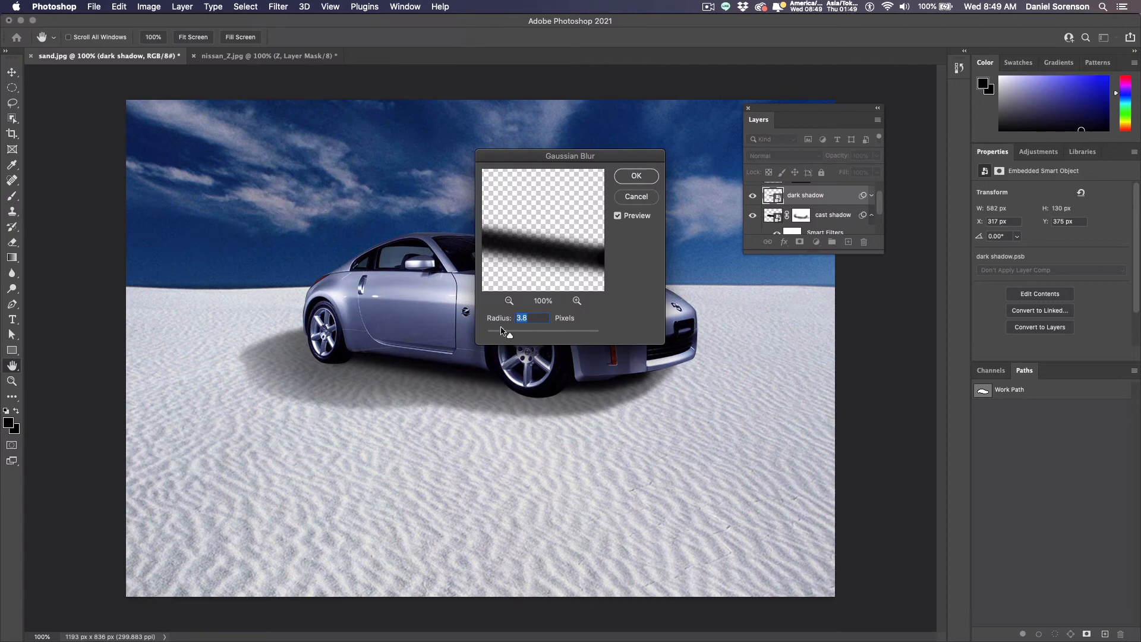
pyautogui.click(623, 178)
# - Set the dark shadow layer's opacity to 57% and its blend mode to Multiply
pyautogui.moveTo(878, 157); pyautogui.dragTo(841, 171)
pyautogui.click(800, 156)
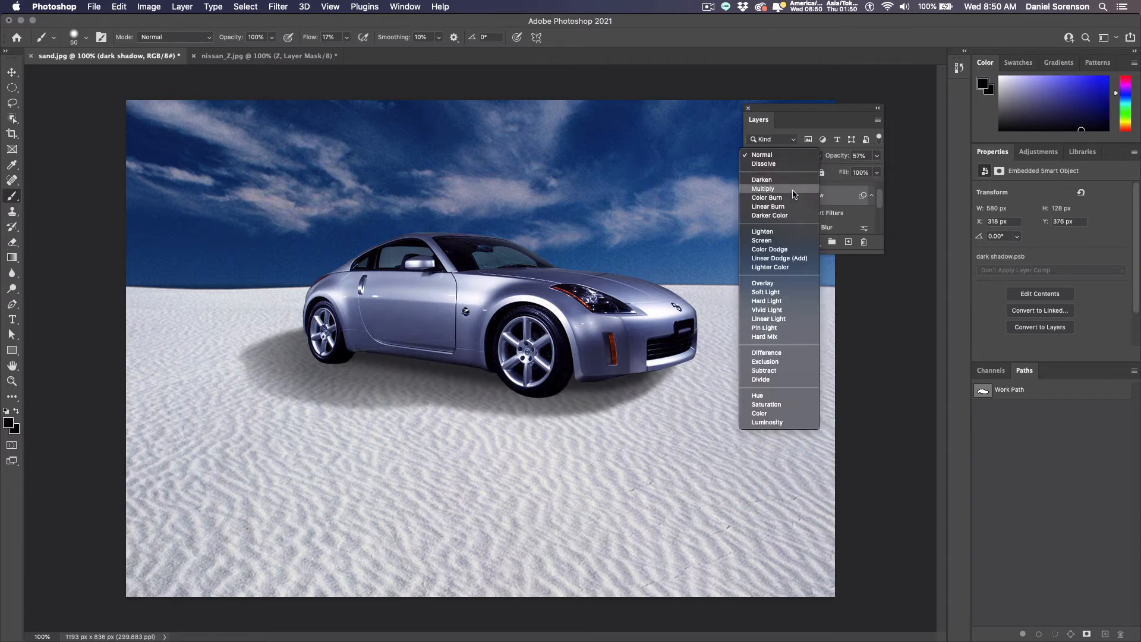
pyautogui.click(797, 193)
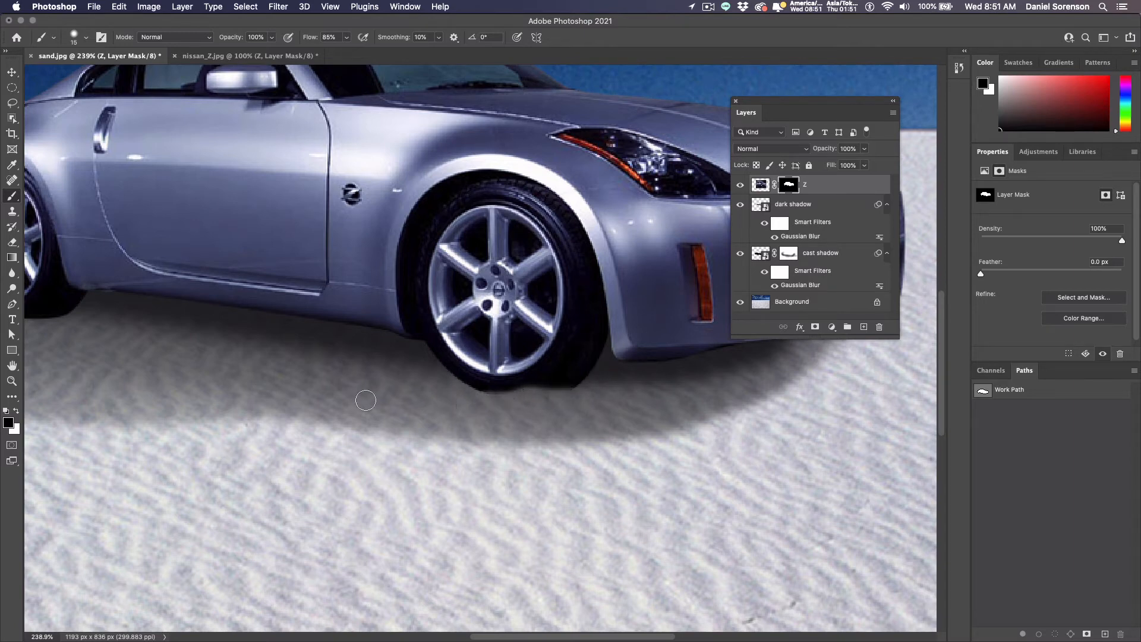
# - Flatten the bottoms of the front and rear tires by painting black on the Z layer's mask with a 15 px brush at 85% flow
pyautogui.moveTo(351, 395); pyautogui.dragTo(412, 389)
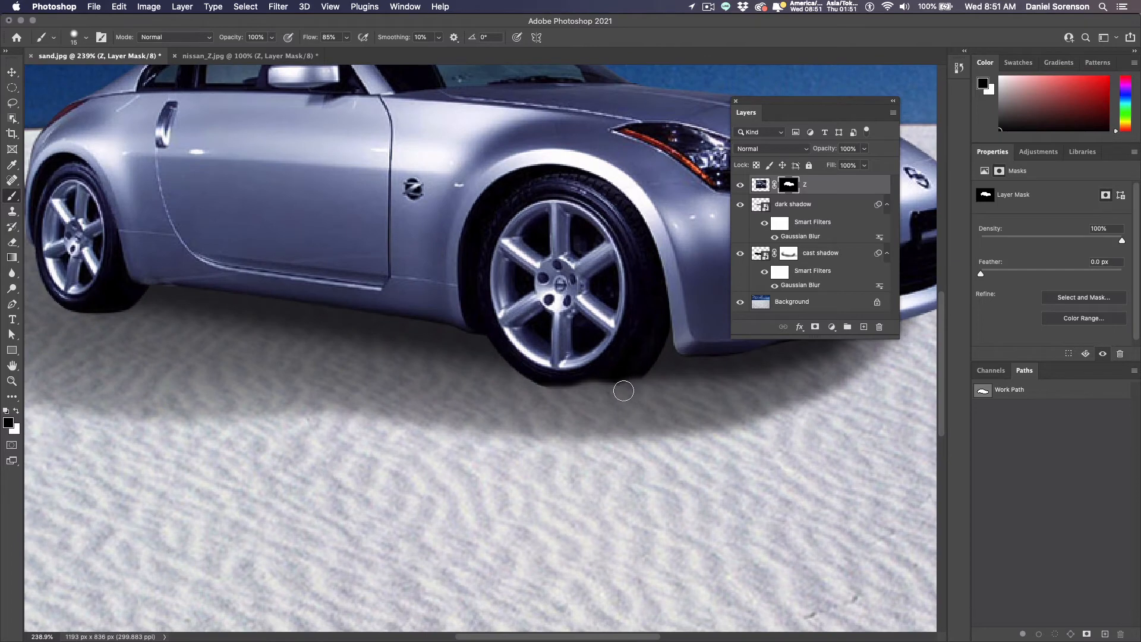
pyautogui.moveTo(128, 320)
pyautogui.mouseDown()
pyautogui.moveTo(89, 305)
pyautogui.moveTo(73, 315)
pyautogui.mouseUp()
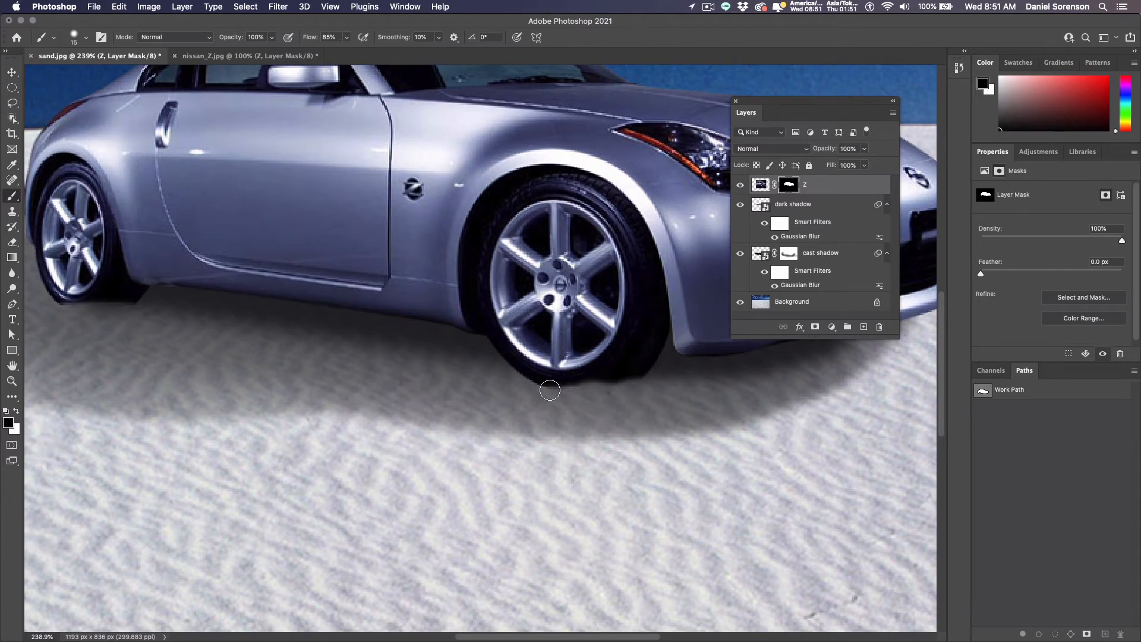
pyautogui.moveTo(556, 390); pyautogui.dragTo(520, 389)
pyautogui.moveTo(779, 108); pyautogui.dragTo(793, 109)
pyautogui.press('super+1')
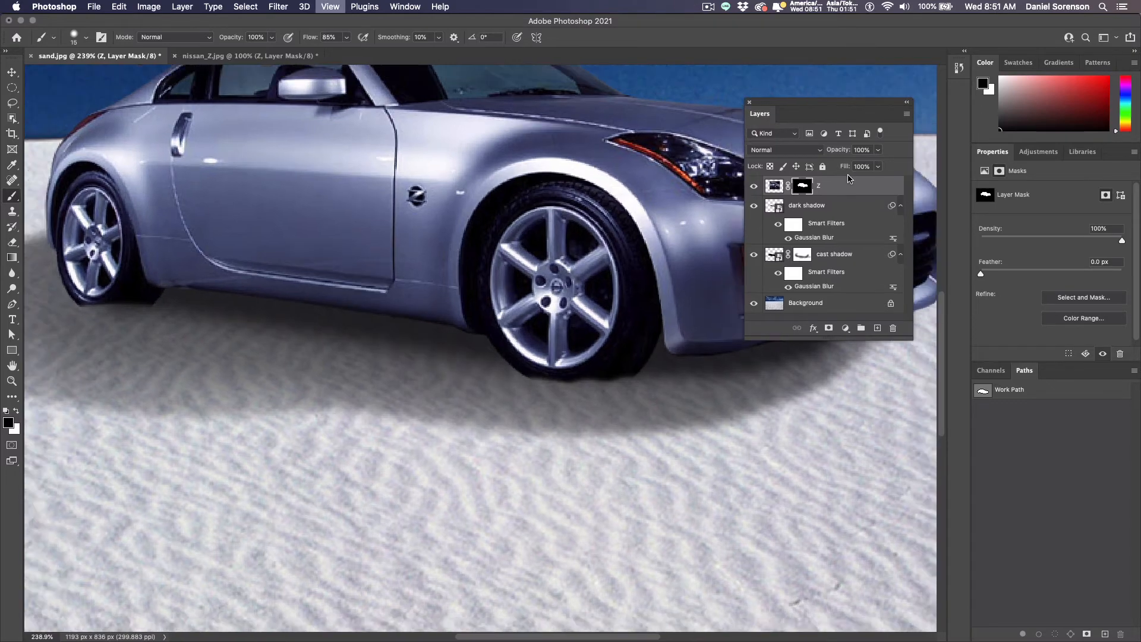
# - Add a solid color fill layer named "change light source" clipped to the Z layer, keeping the default near-black color
pyautogui.click(845, 328)
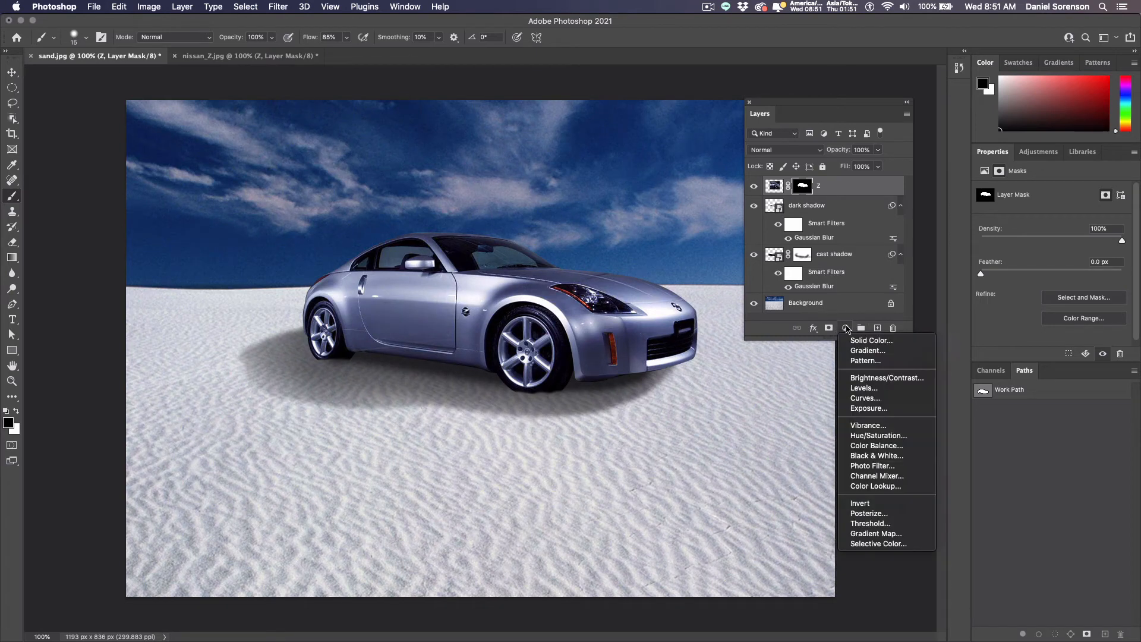
pyautogui.click(857, 342)
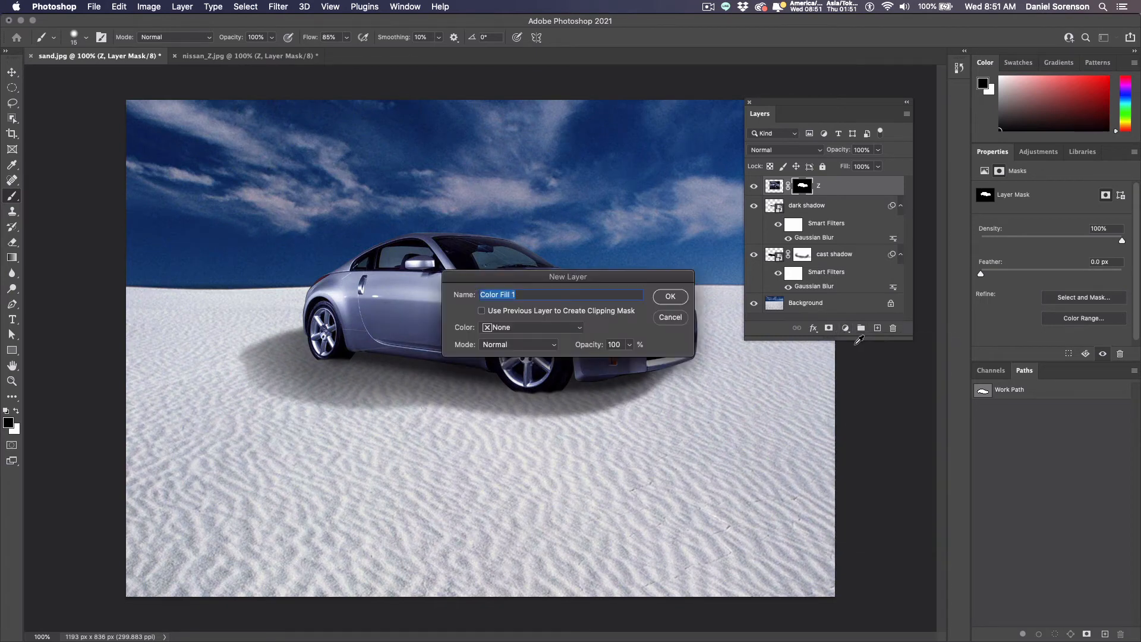
pyautogui.write('change light source')
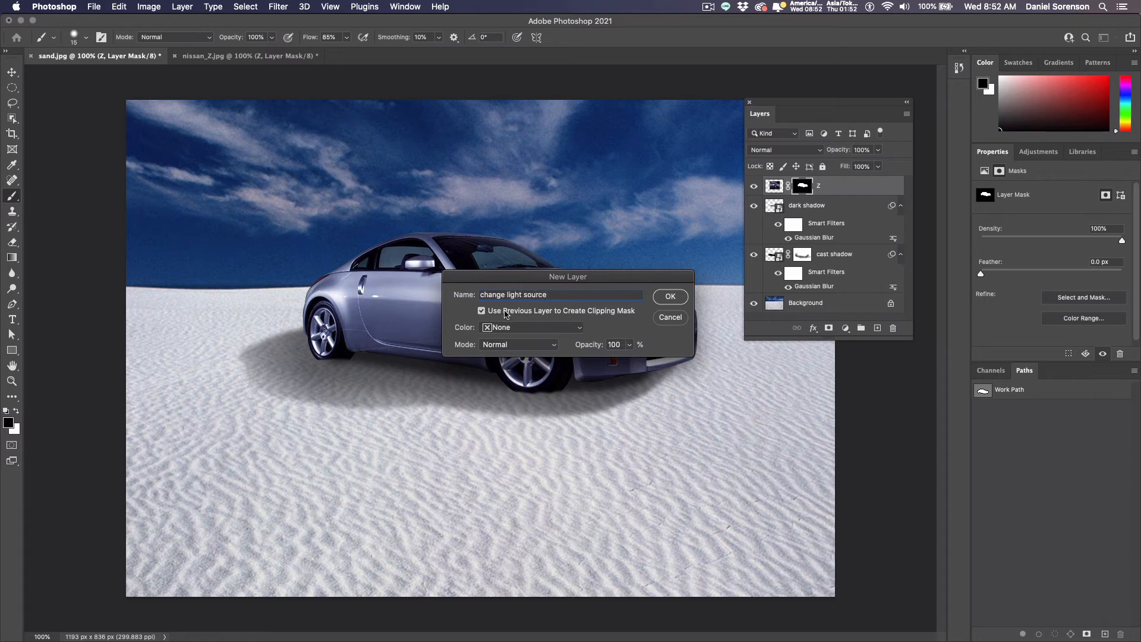
pyautogui.click(668, 296)
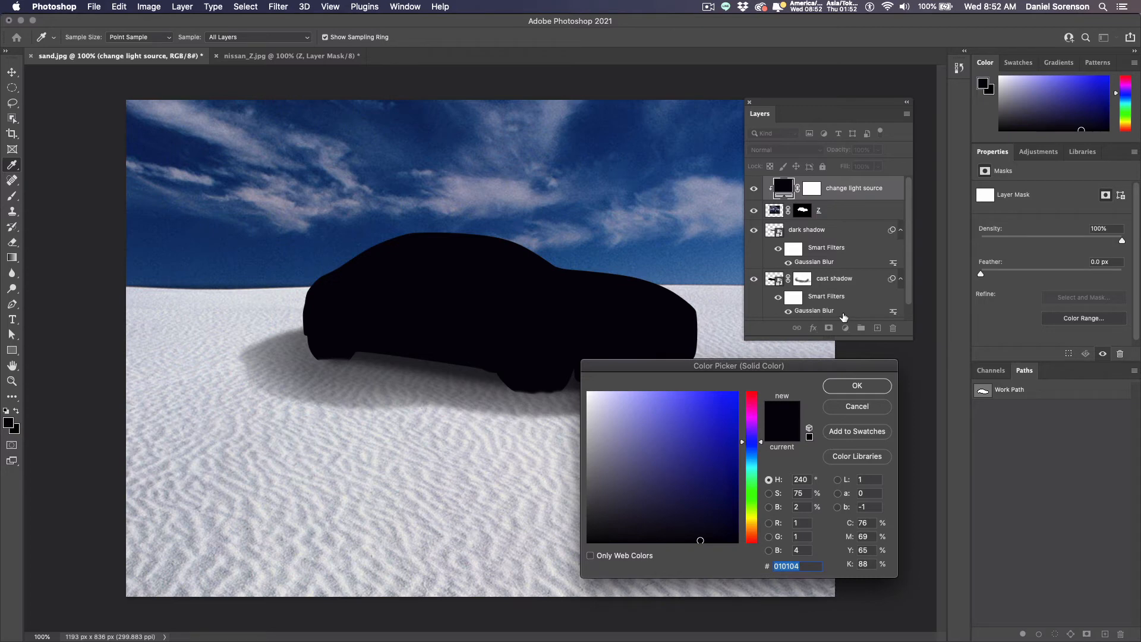
pyautogui.click(857, 387)
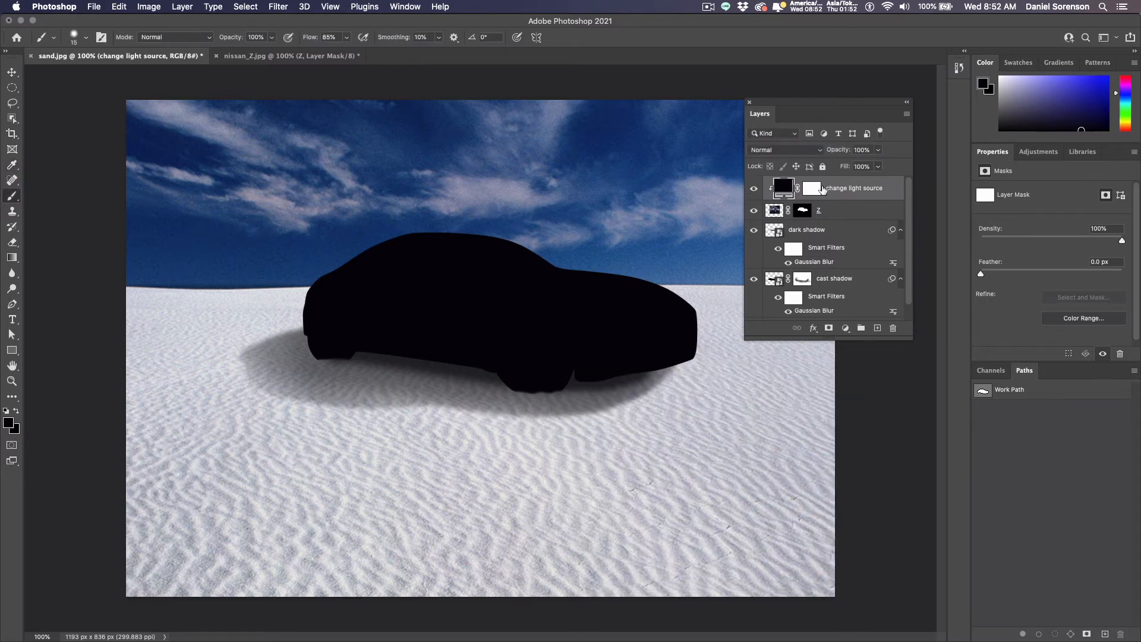
# - Hide the change light source layer, recolor its fill to the blue-gray #8c96b9 sampled from the car body, and show it again
pyautogui.click(754, 190)
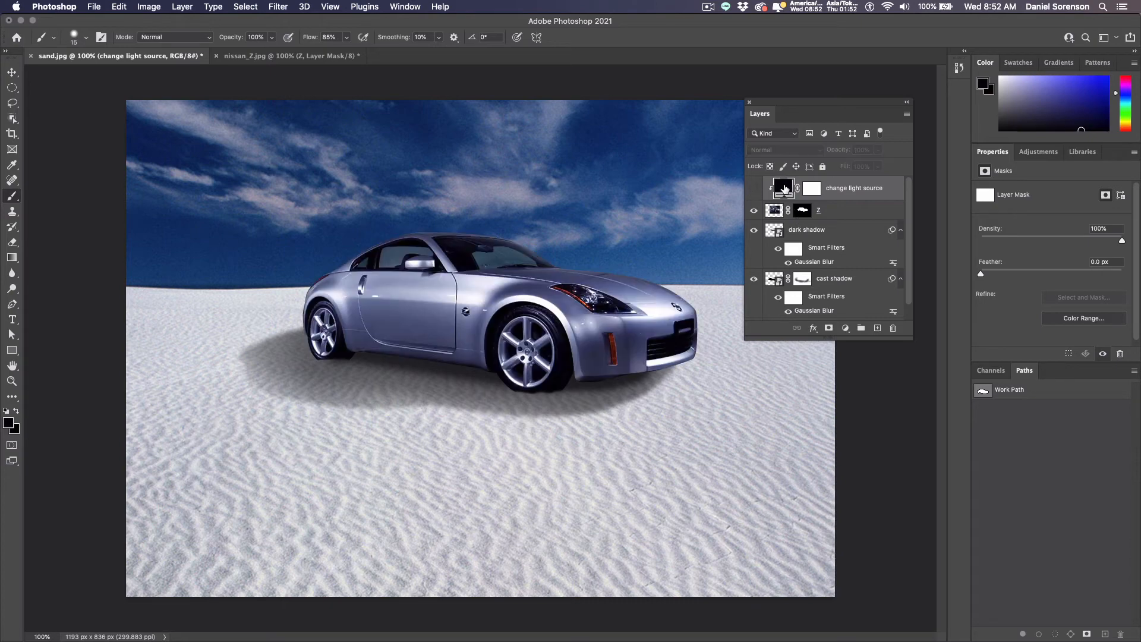
pyautogui.doubleClick(785, 189)
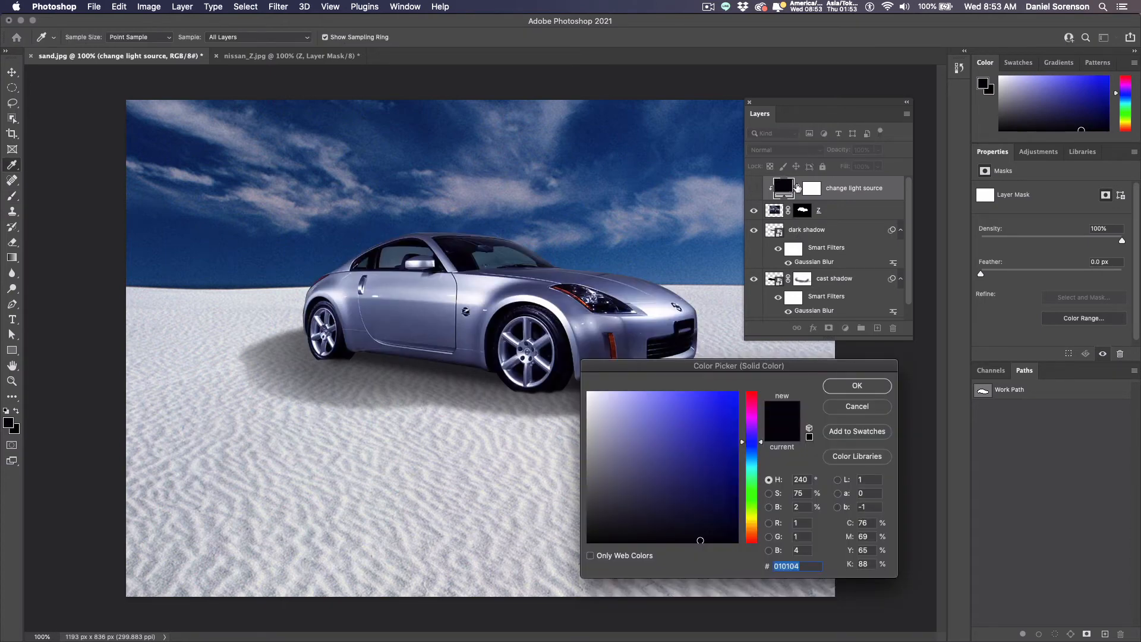
pyautogui.moveTo(681, 373); pyautogui.dragTo(749, 280)
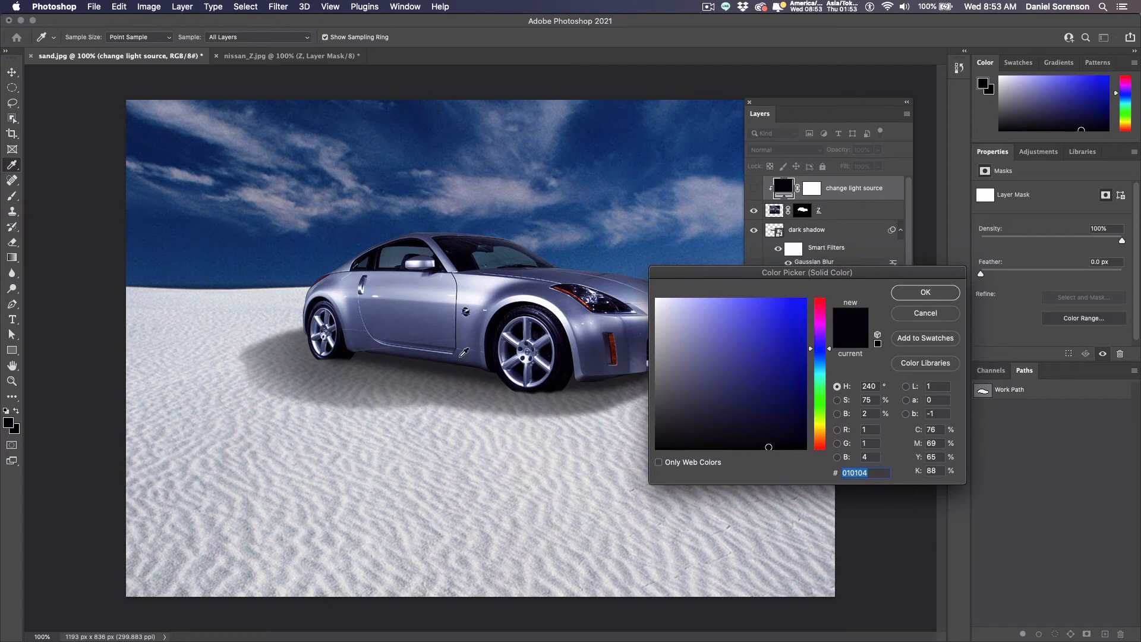
pyautogui.click(475, 316)
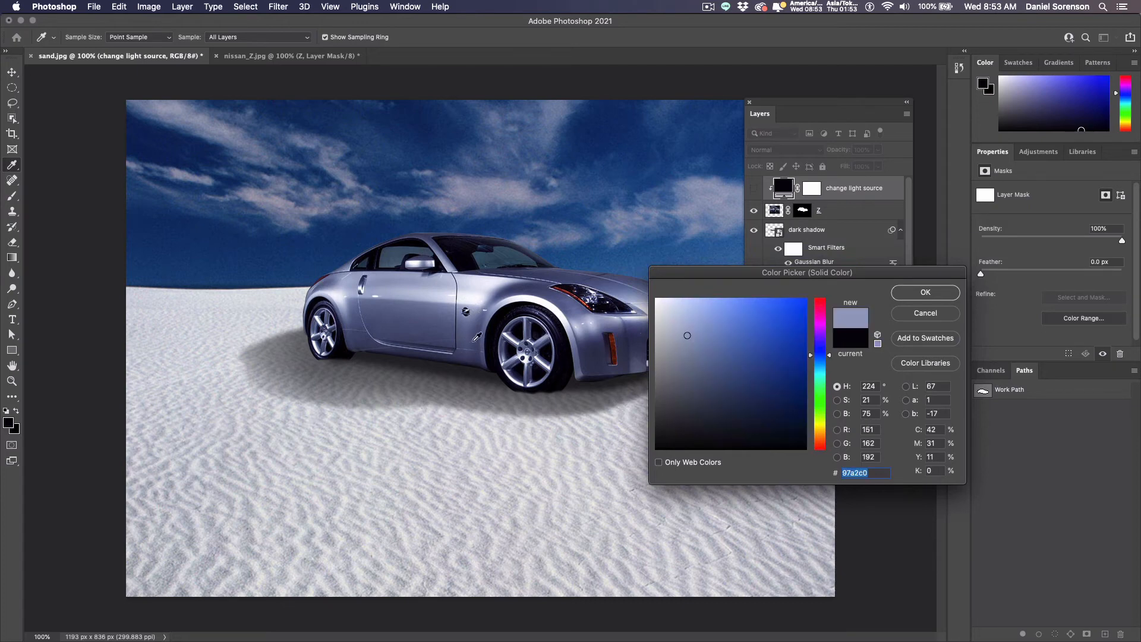
pyautogui.click(494, 310)
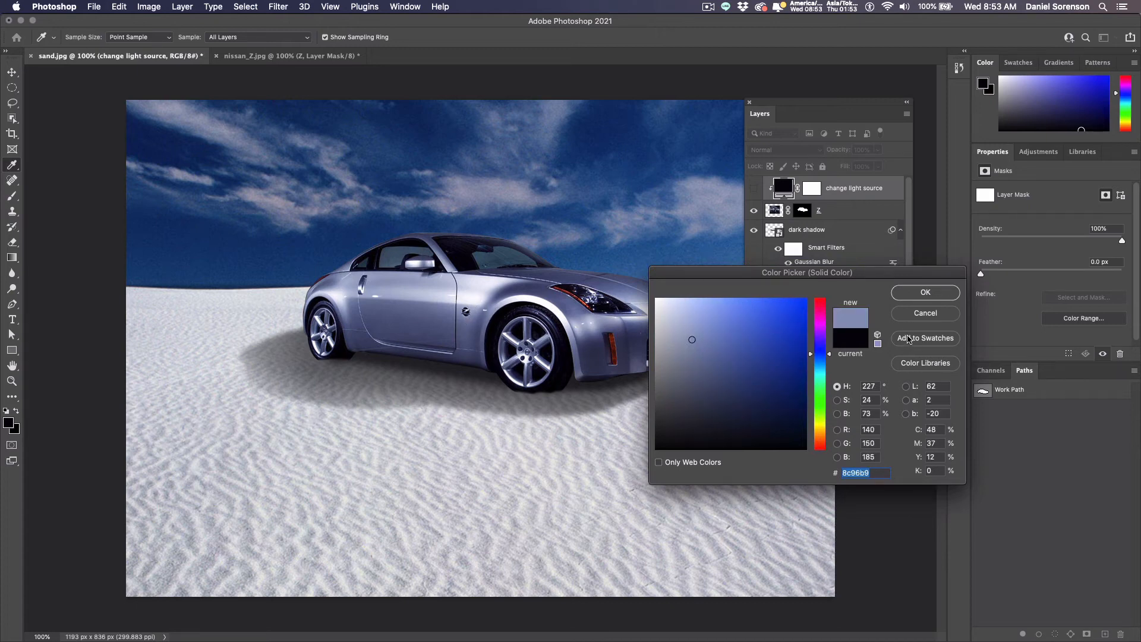
pyautogui.click(921, 294)
pyautogui.click(754, 189)
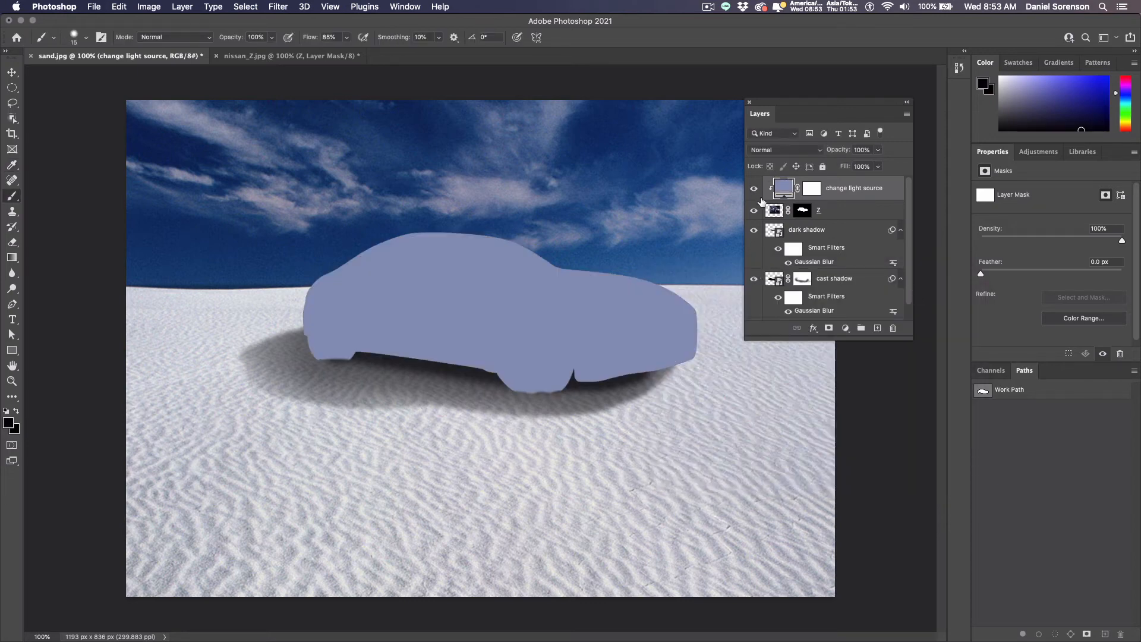
# - Set the change light source layer's blend mode to Multiply and invert its mask to black
pyautogui.click(782, 153)
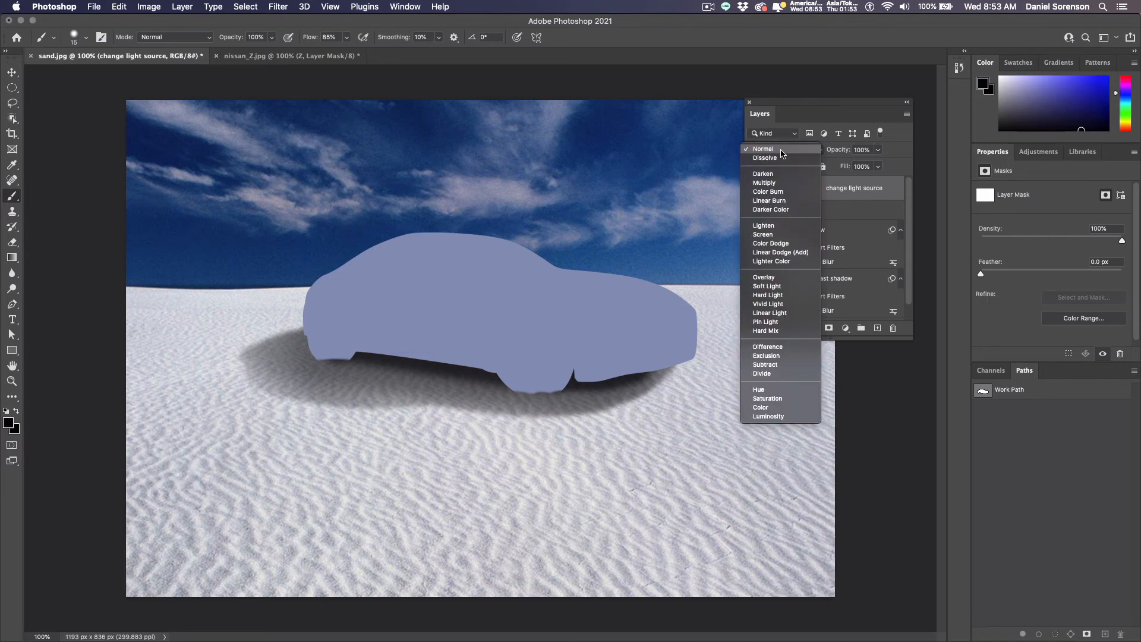
pyautogui.click(779, 185)
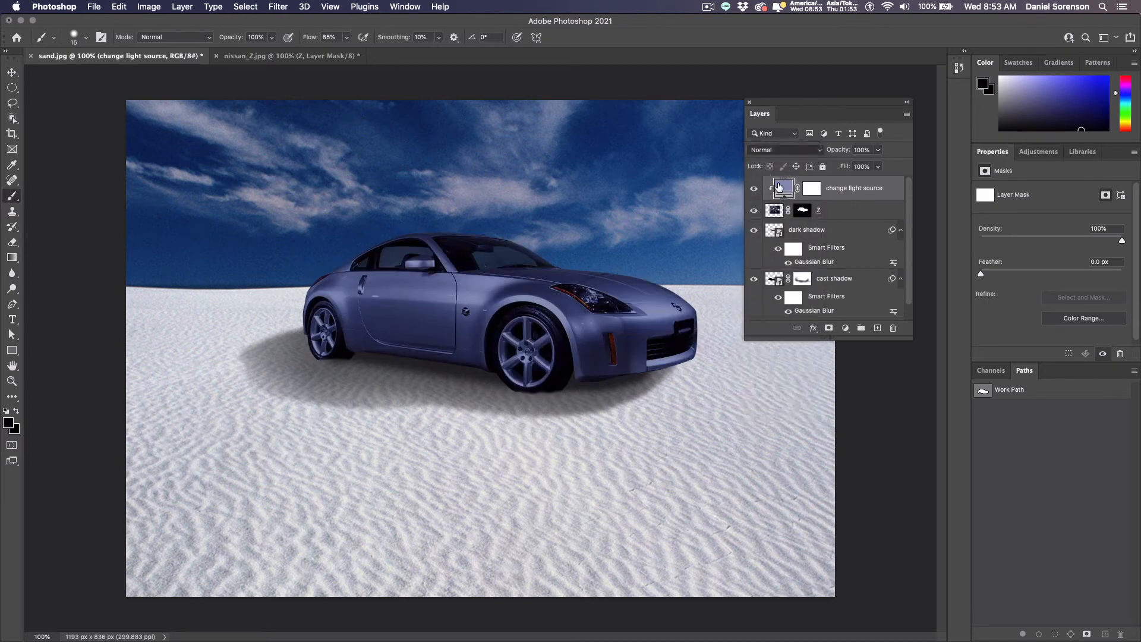
pyautogui.click(812, 190)
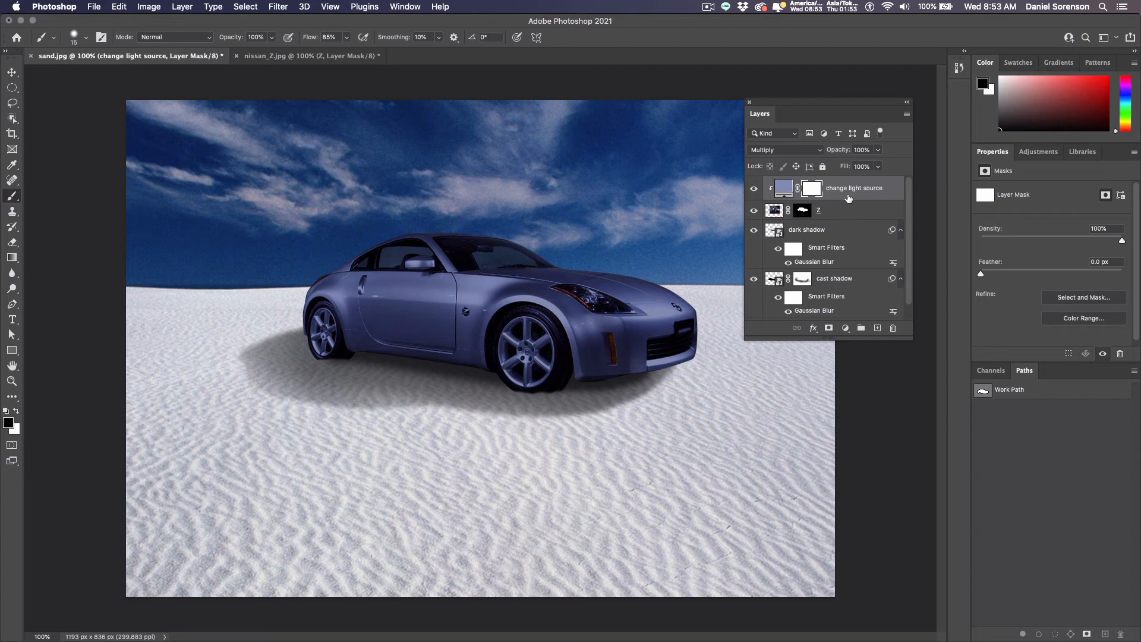
pyautogui.press('super+i')
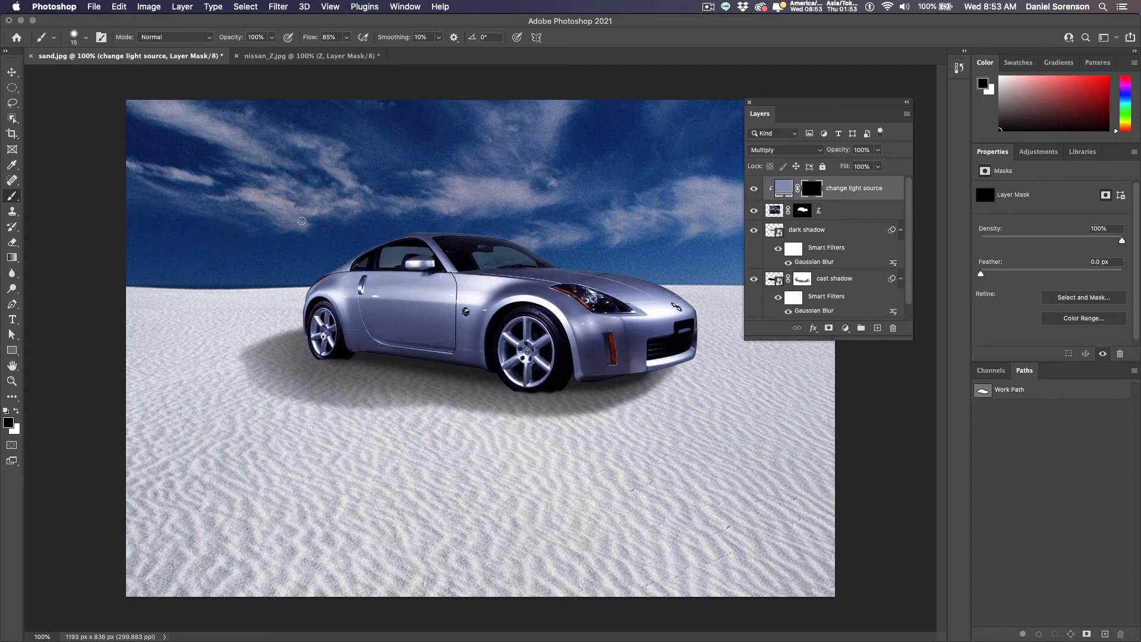
# - Enlarge the brush to 40 px, reduce its flow to 27%, and lower its hardness for softer strokes
pyautogui.press(']')
pyautogui.press(']')
pyautogui.press(']')
pyautogui.press(']')
pyautogui.press(']')
pyautogui.click(346, 36)
pyautogui.moveTo(350, 52); pyautogui.dragTo(317, 56)
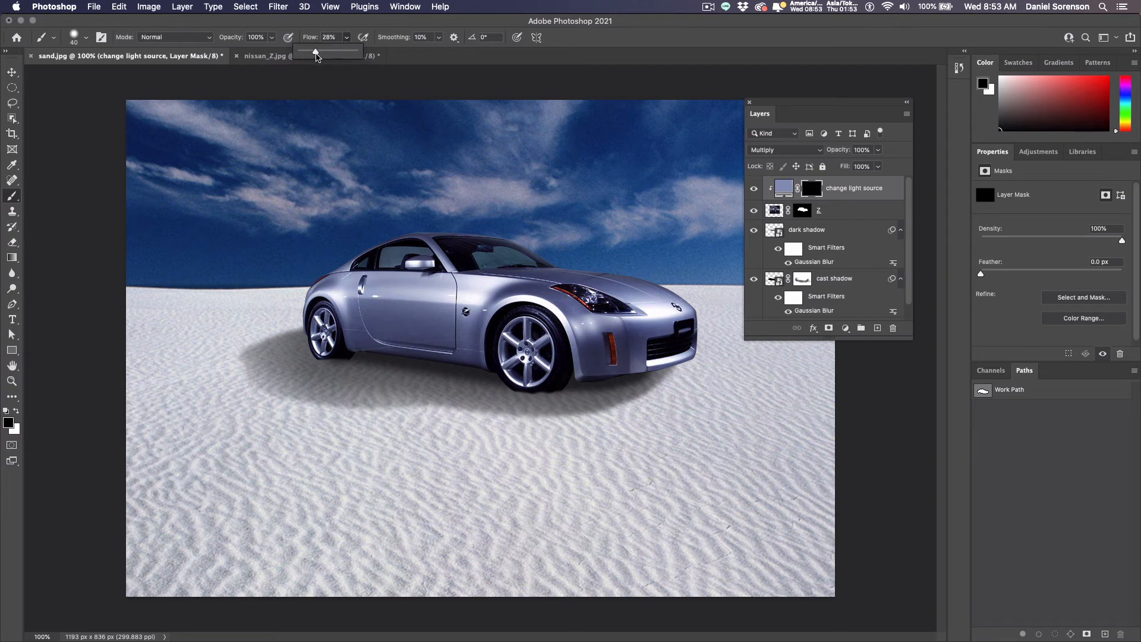
pyautogui.click(75, 38)
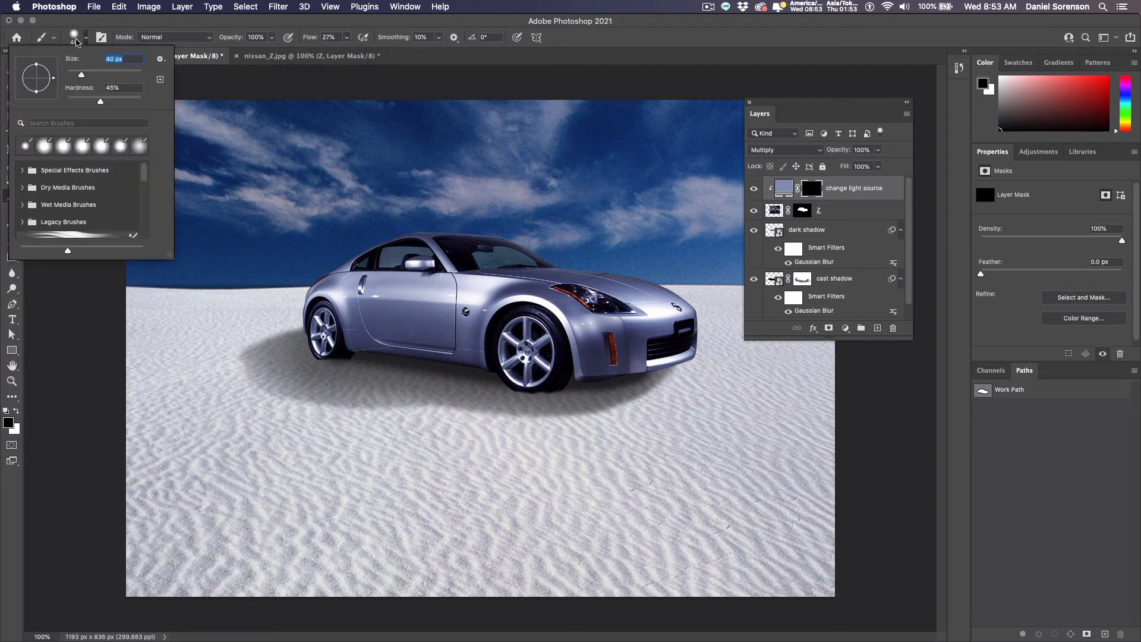
pyautogui.moveTo(101, 101); pyautogui.dragTo(68, 102)
pyautogui.click(79, 39)
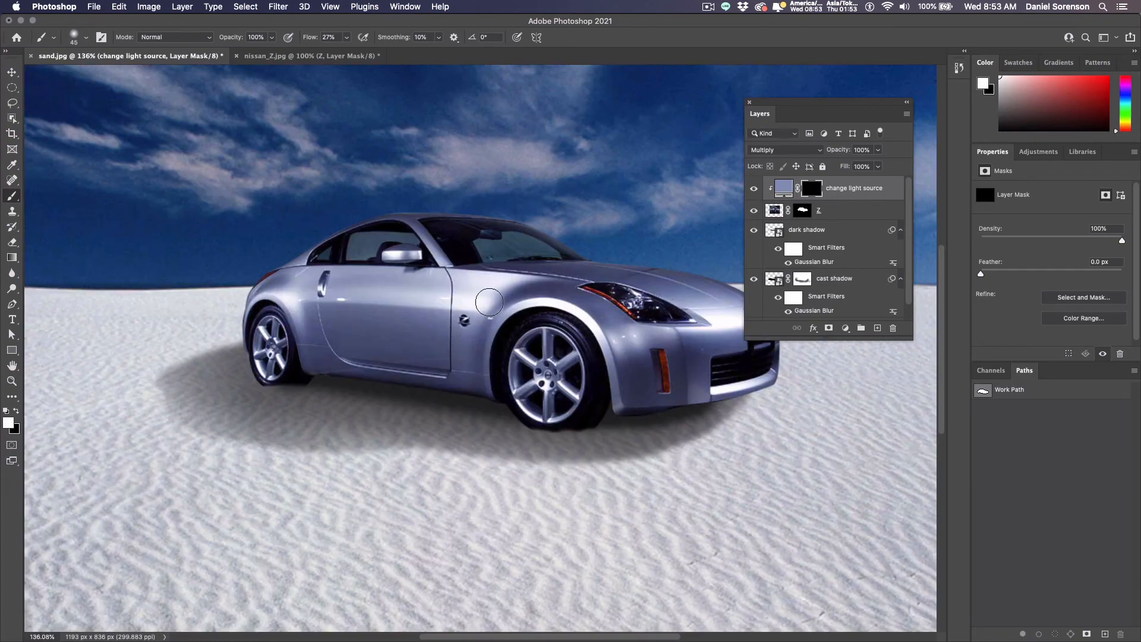
# - Paint white on the change light source mask over the car's shaded side, wheels and mirror with 45 px and 35 px soft brushes
pyautogui.moveTo(497, 300)
pyautogui.mouseDown()
pyautogui.moveTo(268, 296)
pyautogui.moveTo(270, 373)
pyautogui.moveTo(277, 317)
pyautogui.mouseUp()
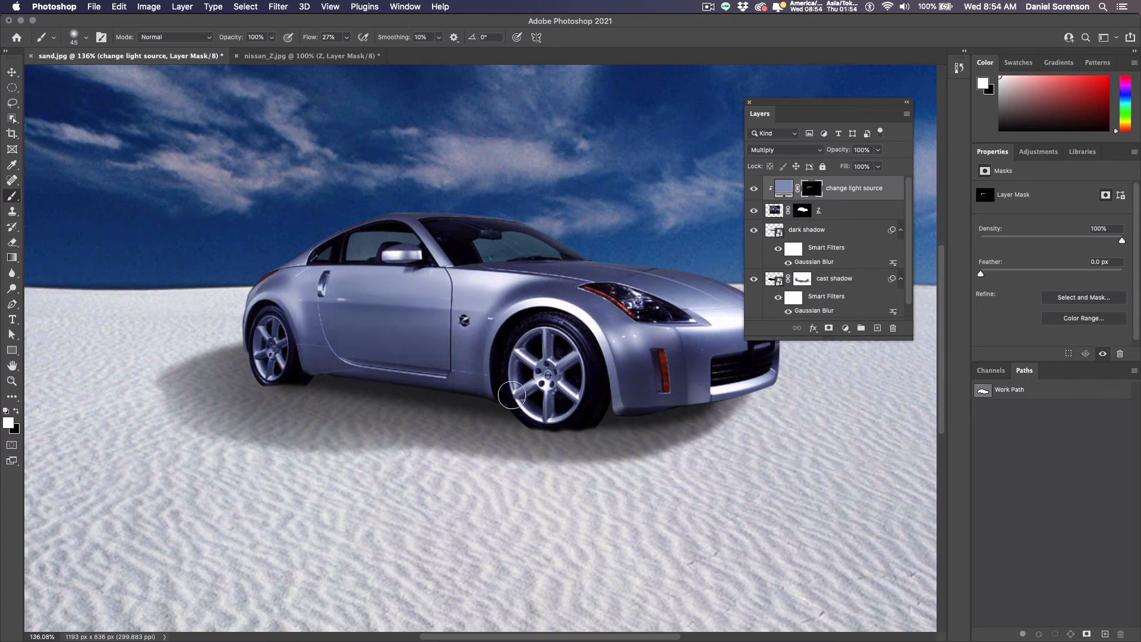
pyautogui.moveTo(570, 337)
pyautogui.mouseDown()
pyautogui.moveTo(522, 358)
pyautogui.moveTo(543, 414)
pyautogui.moveTo(544, 351)
pyautogui.moveTo(588, 401)
pyautogui.moveTo(553, 332)
pyautogui.moveTo(546, 350)
pyautogui.moveTo(599, 356)
pyautogui.moveTo(586, 327)
pyautogui.moveTo(545, 310)
pyautogui.moveTo(518, 319)
pyautogui.moveTo(588, 330)
pyautogui.moveTo(532, 315)
pyautogui.moveTo(561, 319)
pyautogui.mouseUp()
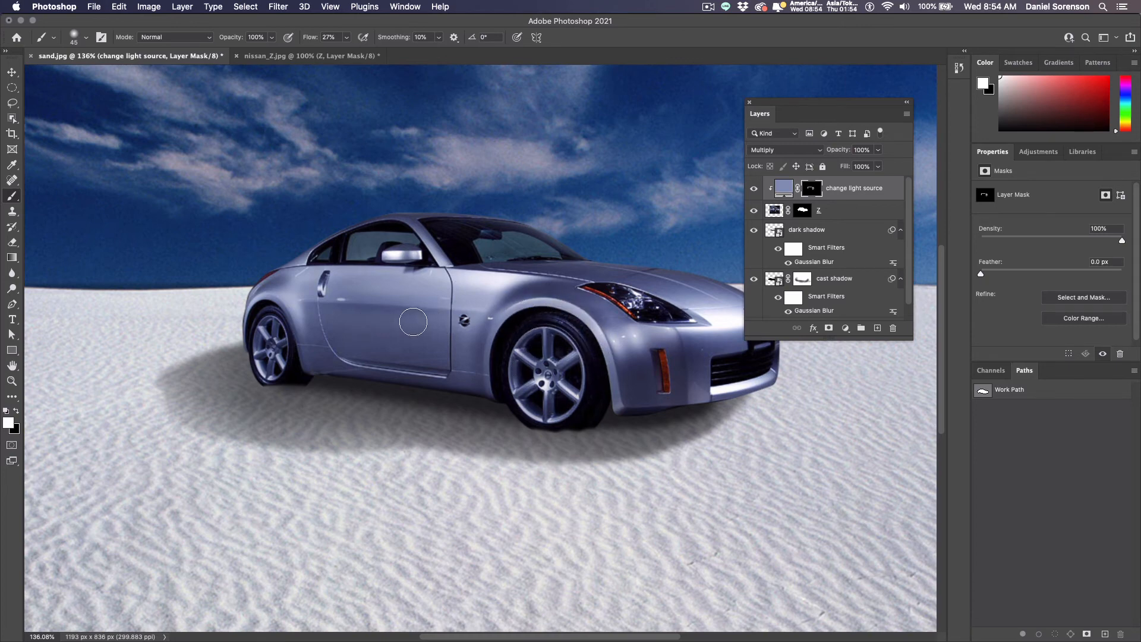
pyautogui.press('x')
pyautogui.press('[')
pyautogui.moveTo(405, 321)
pyautogui.mouseDown()
pyautogui.moveTo(316, 311)
pyautogui.moveTo(446, 320)
pyautogui.moveTo(318, 317)
pyautogui.moveTo(431, 319)
pyautogui.moveTo(478, 279)
pyautogui.moveTo(504, 305)
pyautogui.moveTo(517, 294)
pyautogui.moveTo(330, 280)
pyautogui.moveTo(288, 286)
pyautogui.moveTo(514, 296)
pyautogui.moveTo(278, 294)
pyautogui.moveTo(272, 346)
pyautogui.mouseUp()
pyautogui.press('x')
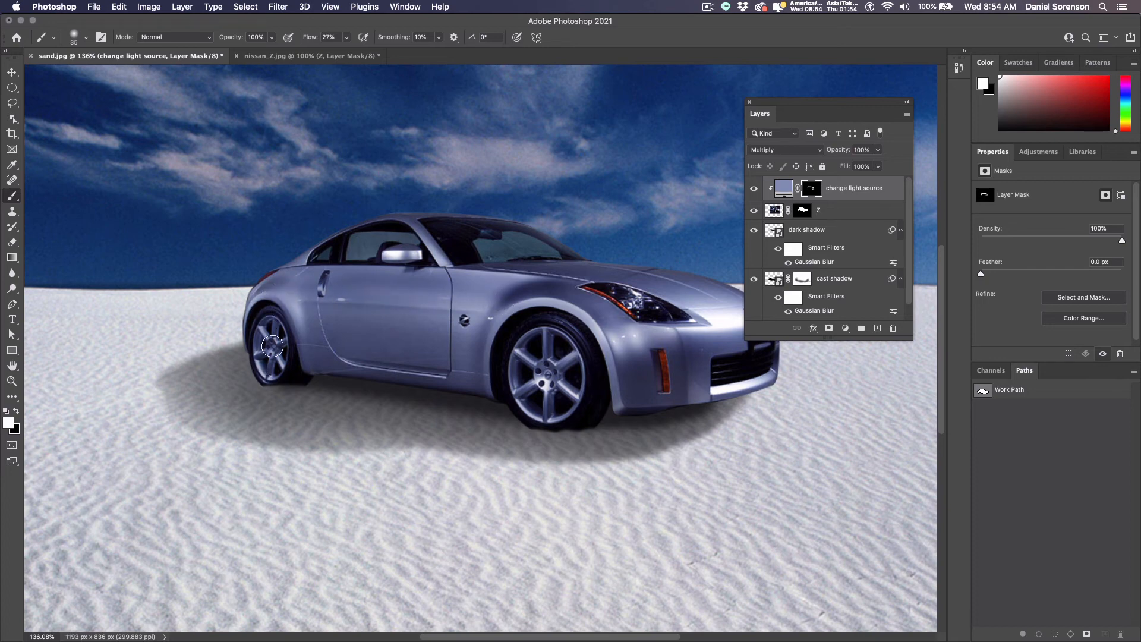
pyautogui.moveTo(387, 254); pyautogui.dragTo(412, 258)
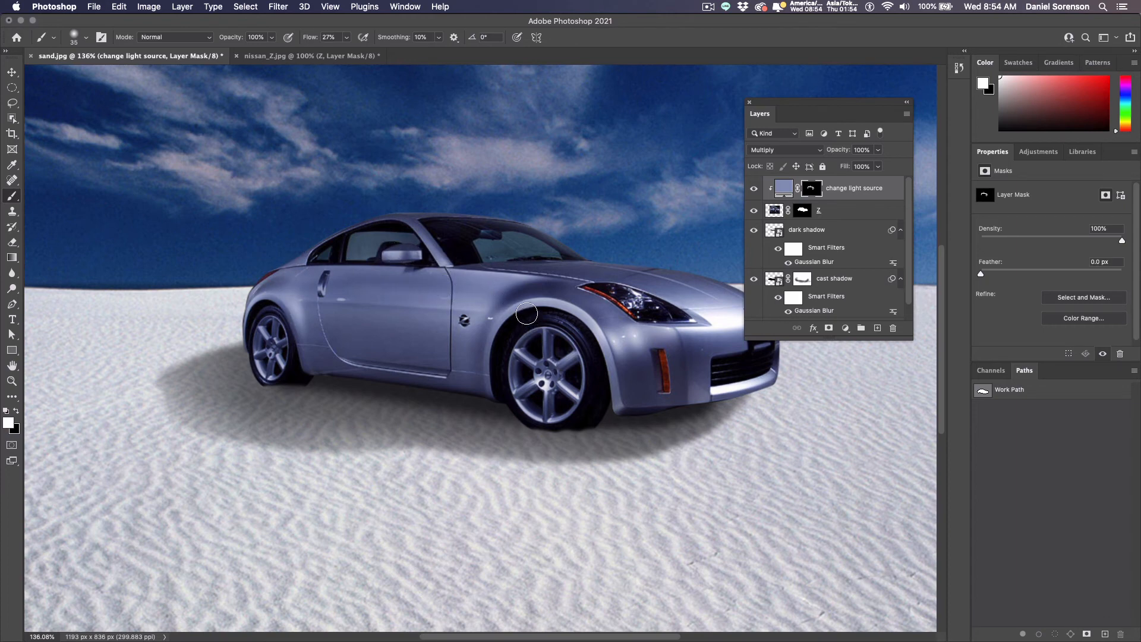
pyautogui.moveTo(500, 329); pyautogui.dragTo(495, 349)
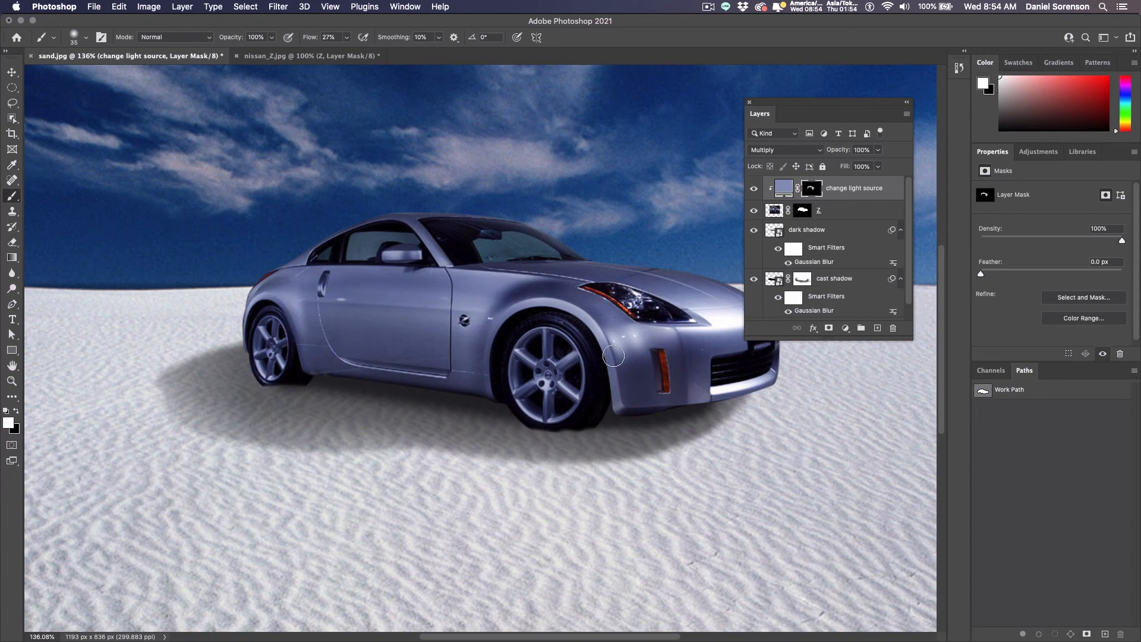
# - Add a Levels adjustment layer named "highlight" clipped to the layer below
pyautogui.hscroll(5, 613, 356)
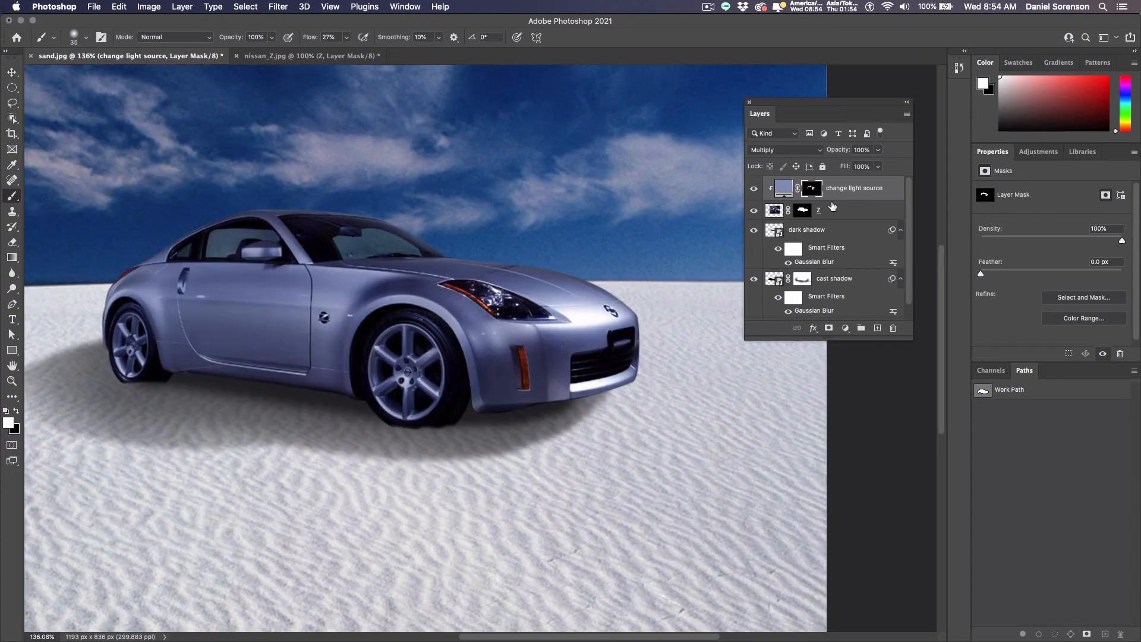
pyautogui.click(844, 328)
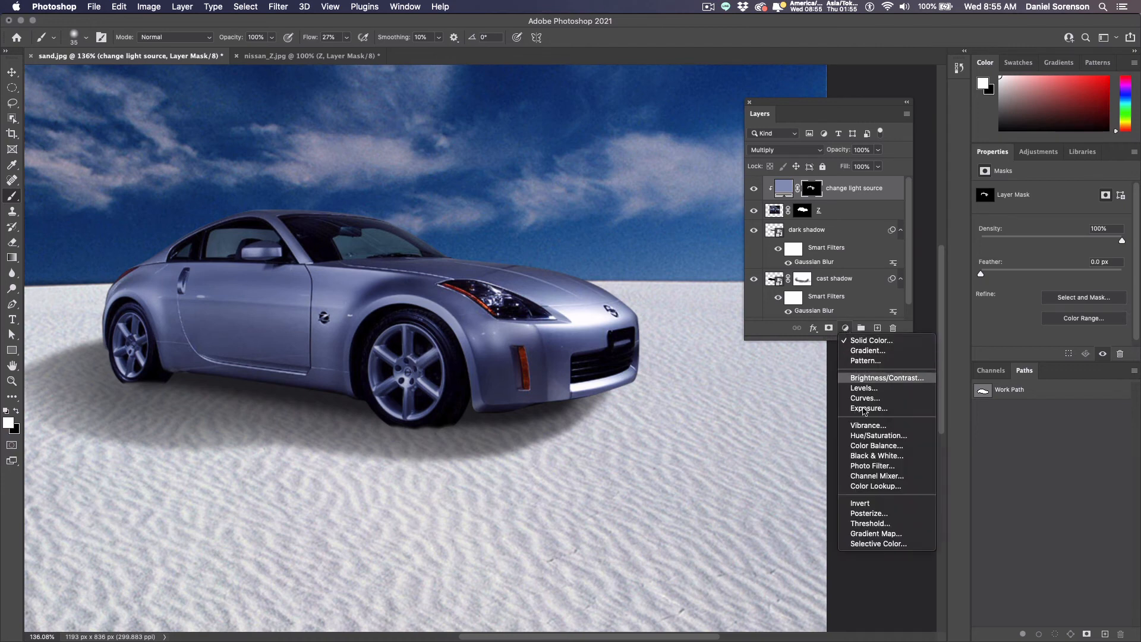
pyautogui.keyDown('alt'); pyautogui.click(865, 389); pyautogui.keyUp('alt')
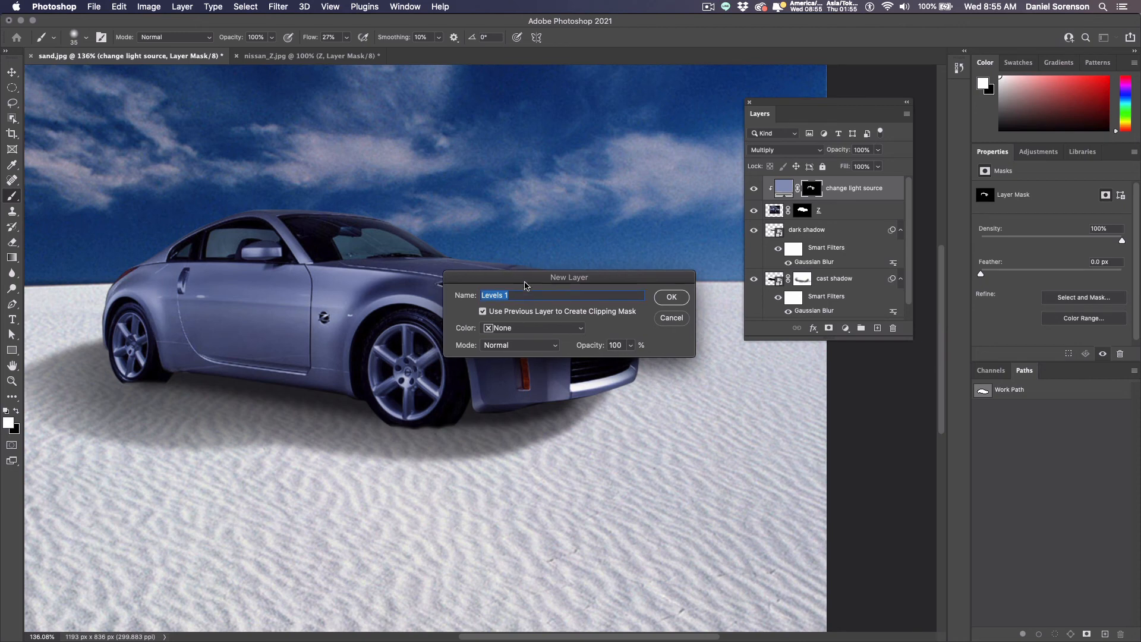
pyautogui.moveTo(510, 277); pyautogui.dragTo(696, 400)
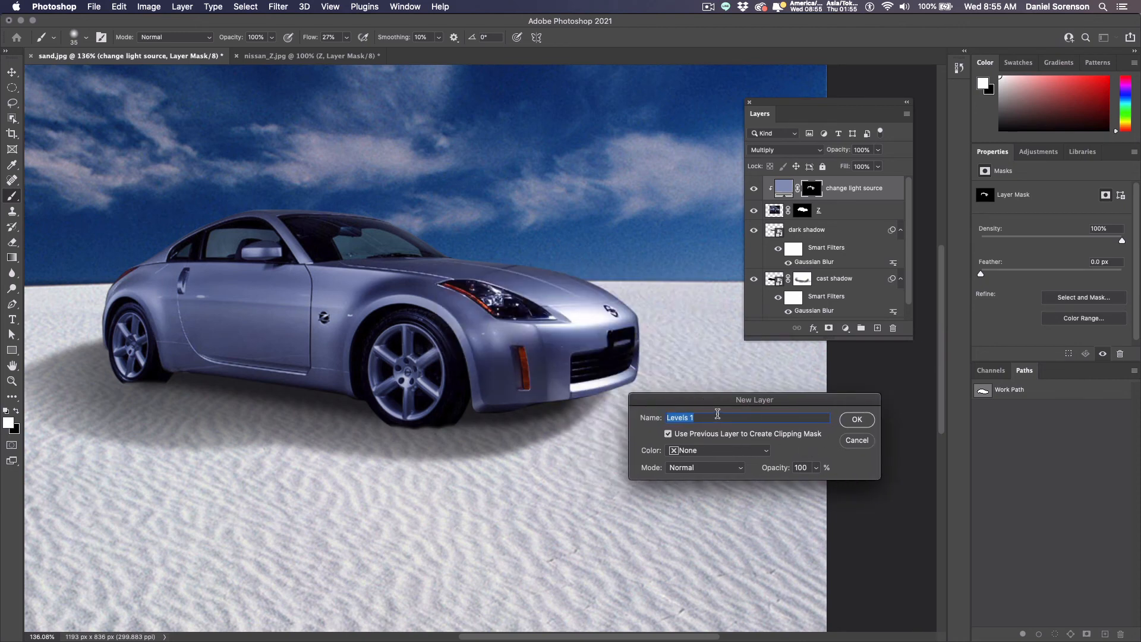
pyautogui.press('BackSpace')
pyautogui.write('highlight')
pyautogui.press('Return')
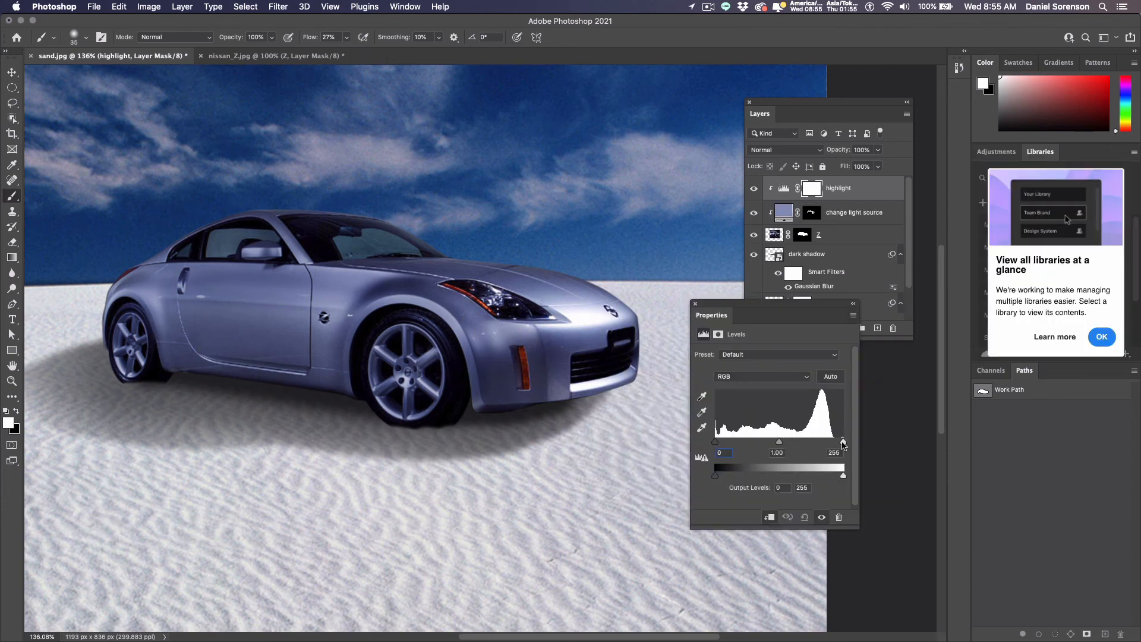
# - Brighten the highlight Levels layer with a midtone input of 1.32 and a white input of 182
pyautogui.moveTo(842, 444); pyautogui.dragTo(757, 447)
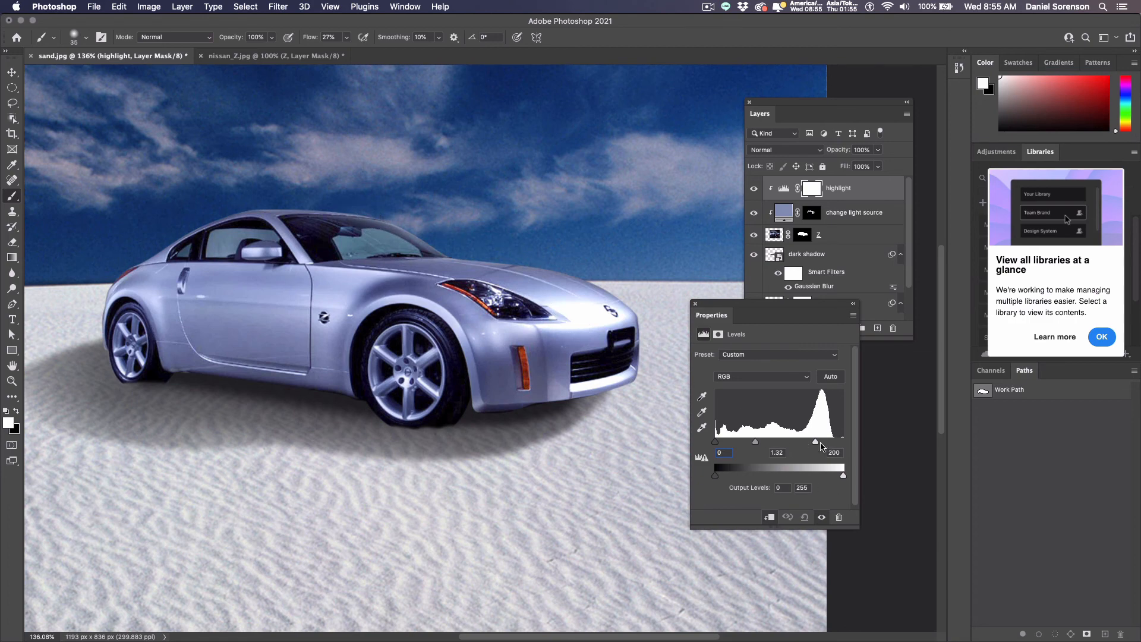
pyautogui.moveTo(816, 444); pyautogui.dragTo(810, 445)
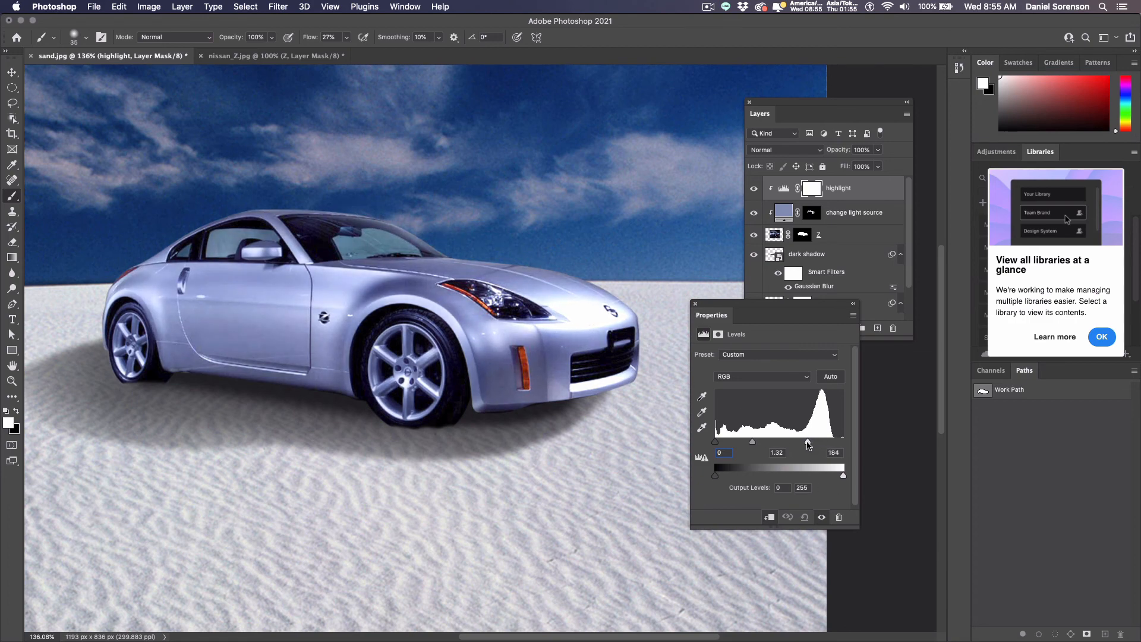
pyautogui.moveTo(763, 313); pyautogui.dragTo(874, 449)
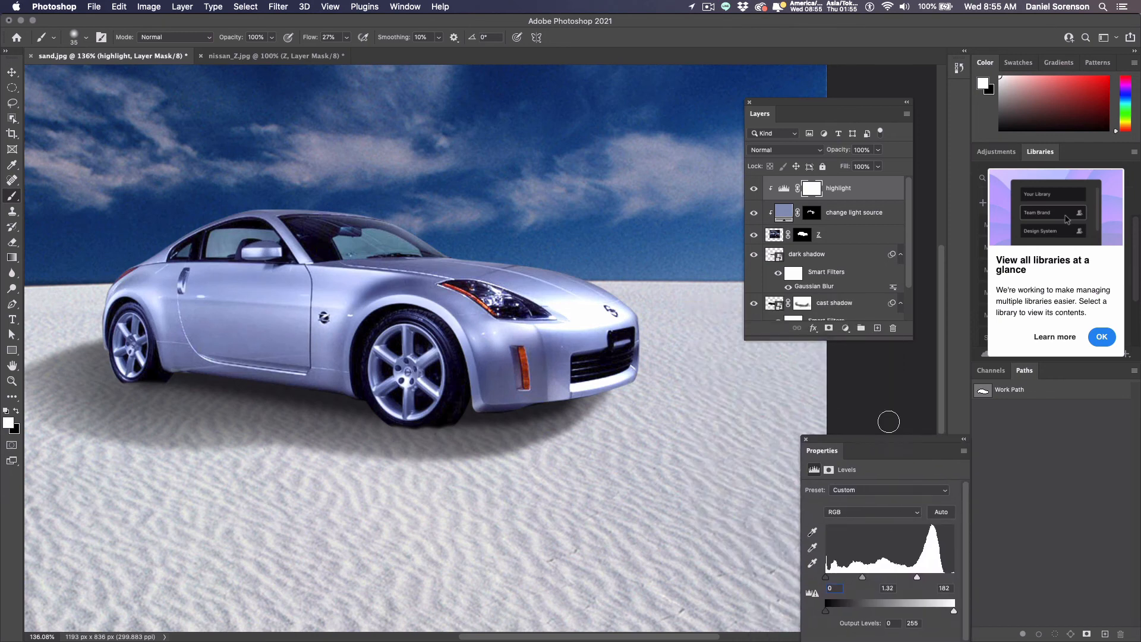
# - Fill the highlight layer's mask with black
pyautogui.click(812, 190)
pyautogui.press('x')
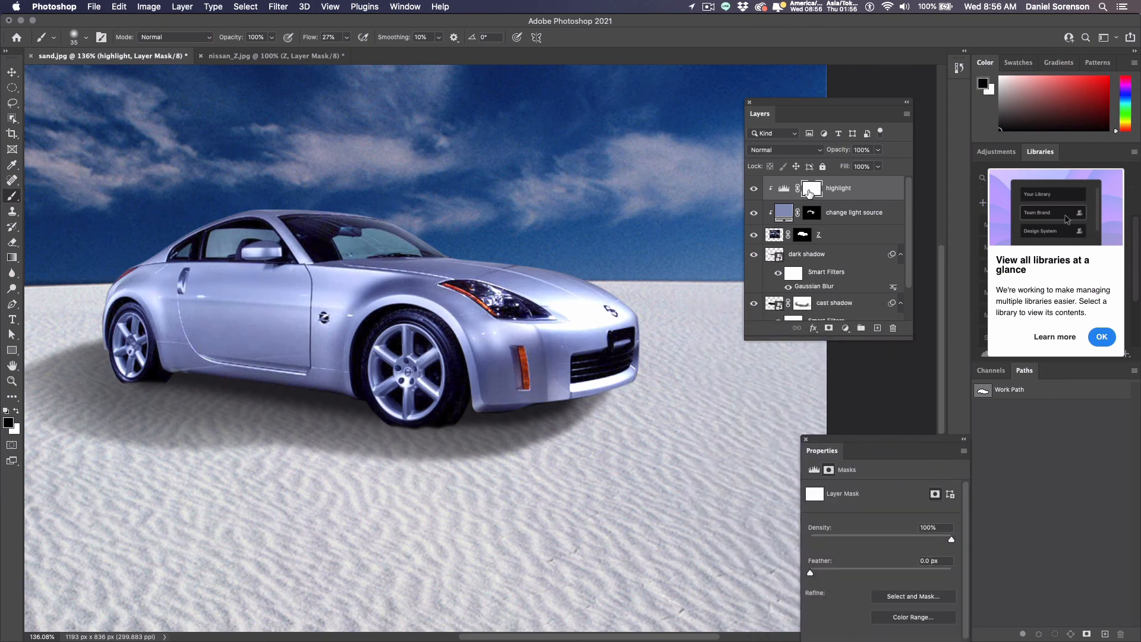
pyautogui.hotkey('alt', 'BackSpace')
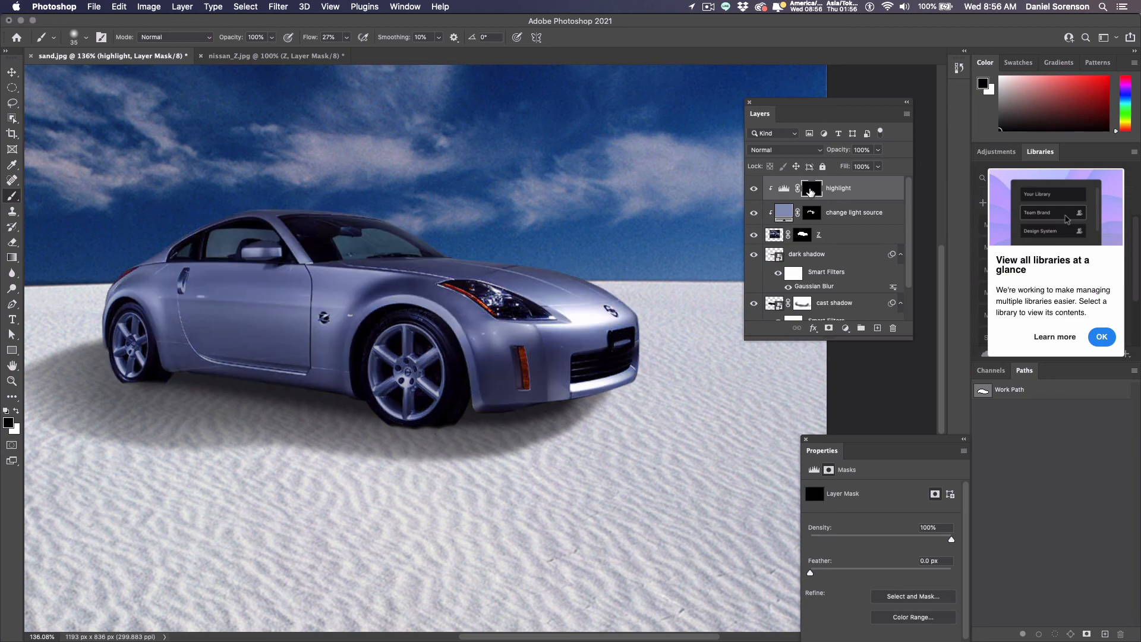
# - Paint white on the highlight mask along the hood, windshield and roof, enlarging the soft brush from 35 to 45 px
pyautogui.press('x')
pyautogui.moveTo(645, 333)
pyautogui.mouseDown()
pyautogui.moveTo(560, 272)
pyautogui.moveTo(419, 243)
pyautogui.moveTo(285, 196)
pyautogui.mouseUp()
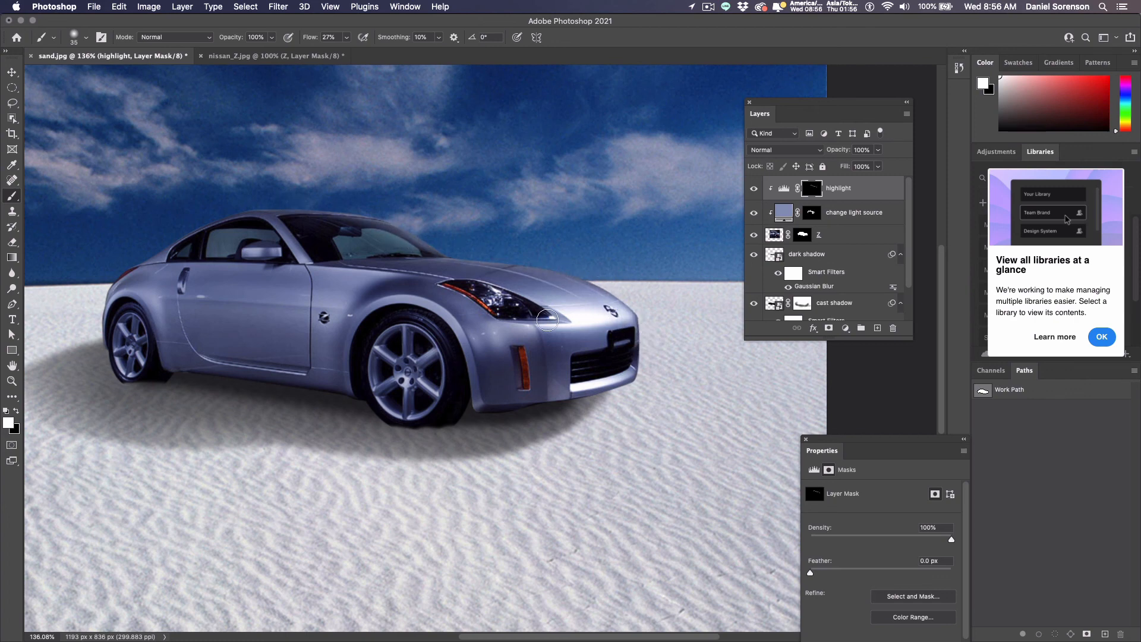
pyautogui.press(']')
pyautogui.press(']')
pyautogui.moveTo(648, 326)
pyautogui.mouseDown()
pyautogui.moveTo(630, 307)
pyautogui.moveTo(509, 255)
pyautogui.moveTo(288, 196)
pyautogui.mouseUp()
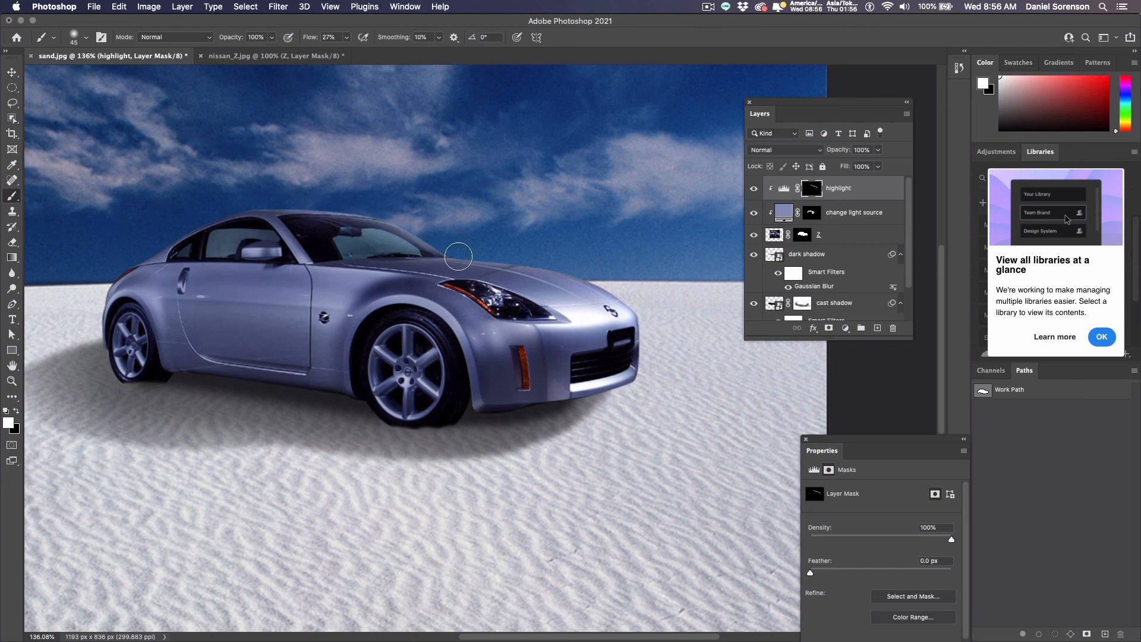
pyautogui.moveTo(627, 321); pyautogui.dragTo(272, 191)
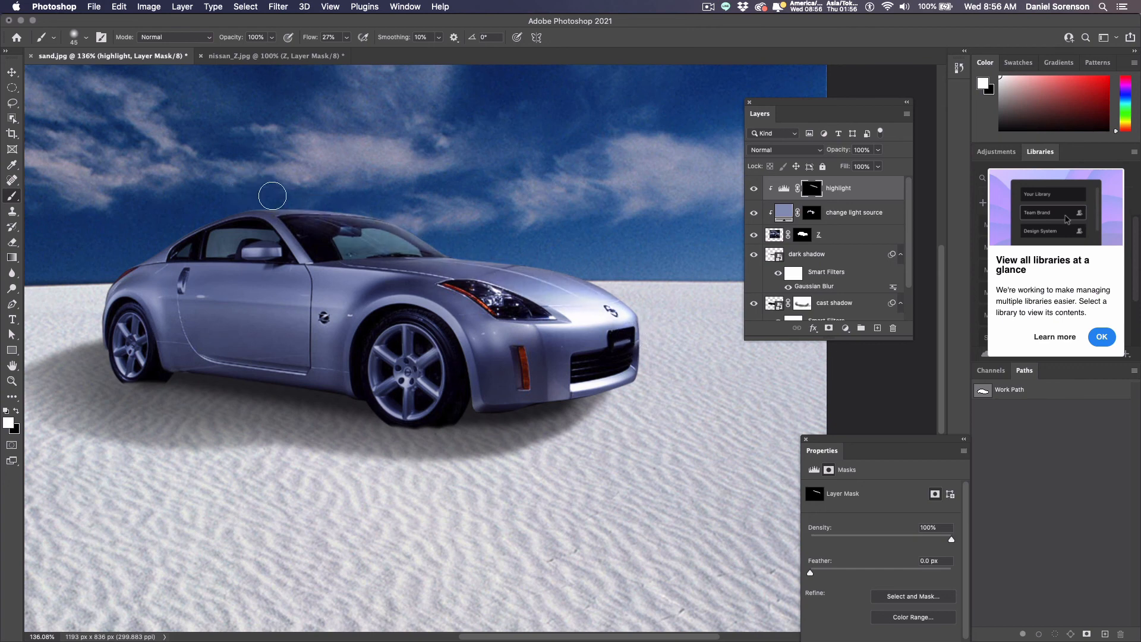
pyautogui.moveTo(435, 258); pyautogui.dragTo(594, 308)
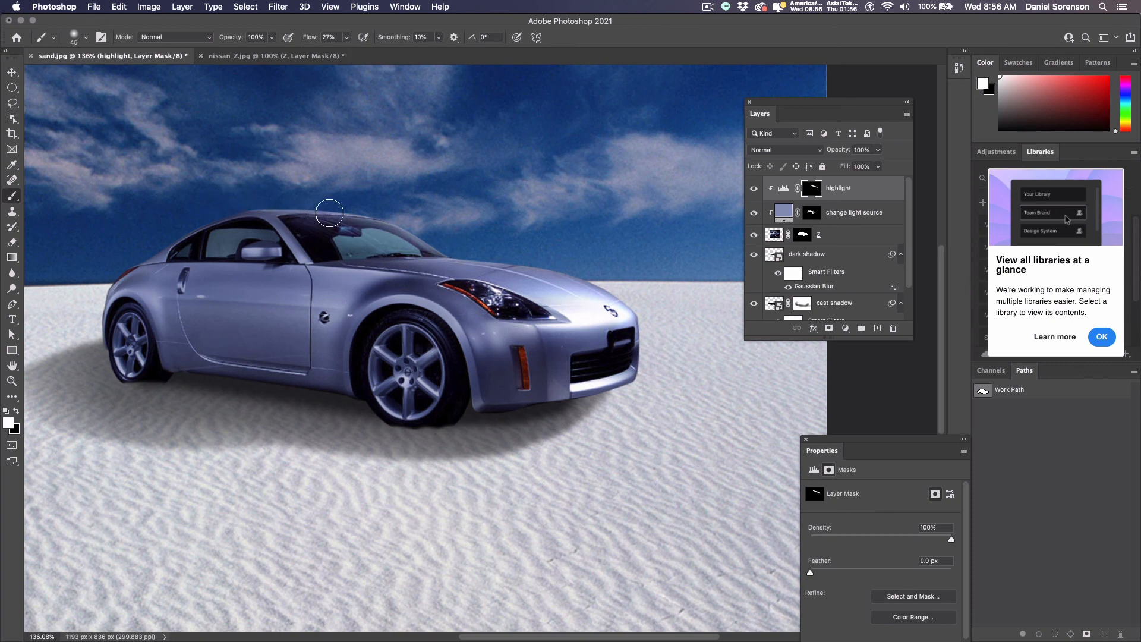
pyautogui.moveTo(393, 257)
pyautogui.mouseDown()
pyautogui.moveTo(479, 270)
pyautogui.moveTo(643, 327)
pyautogui.mouseUp()
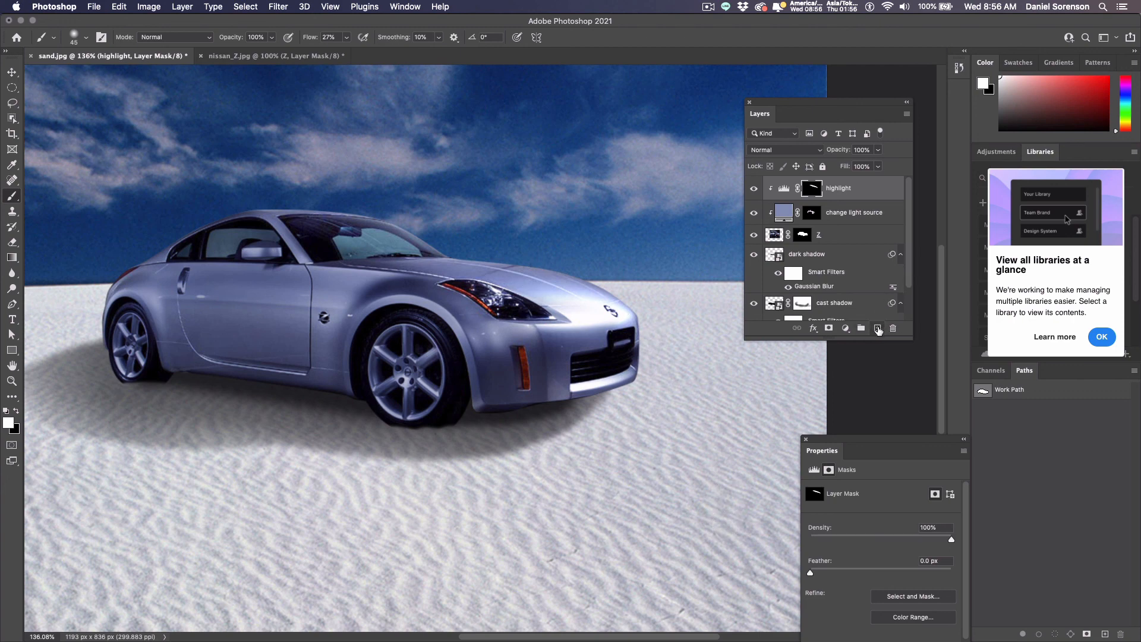
# - Create a new layer named "painted highlight" clipped to the previous layer
pyautogui.keyDown('alt'); pyautogui.click(878, 329); pyautogui.keyUp('alt')
pyautogui.write('painted highlight')
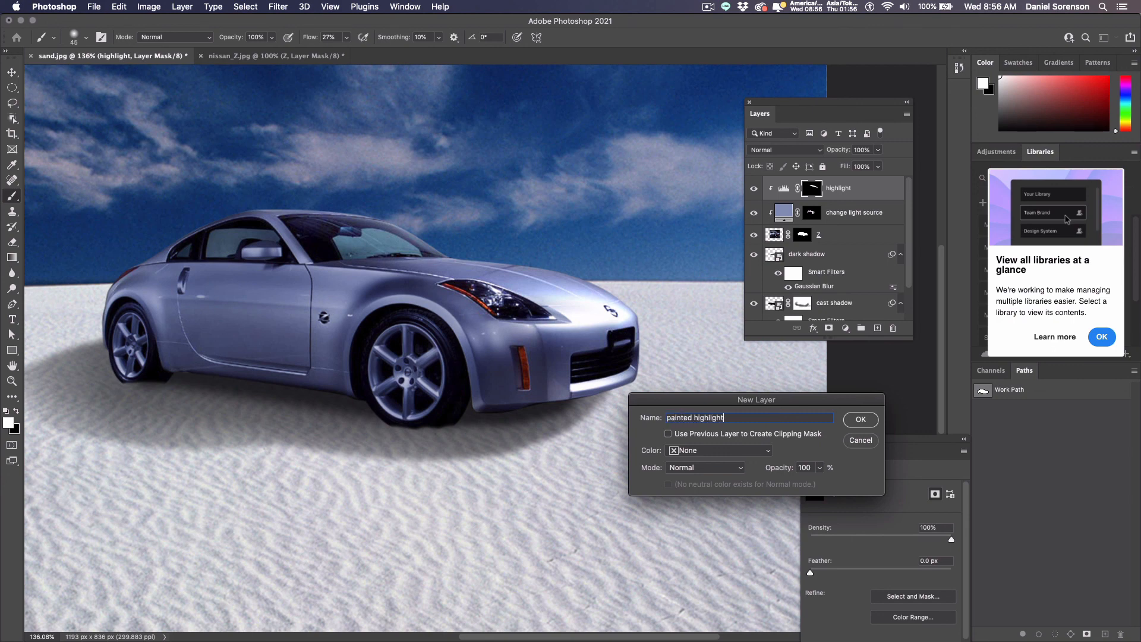
pyautogui.click(705, 433)
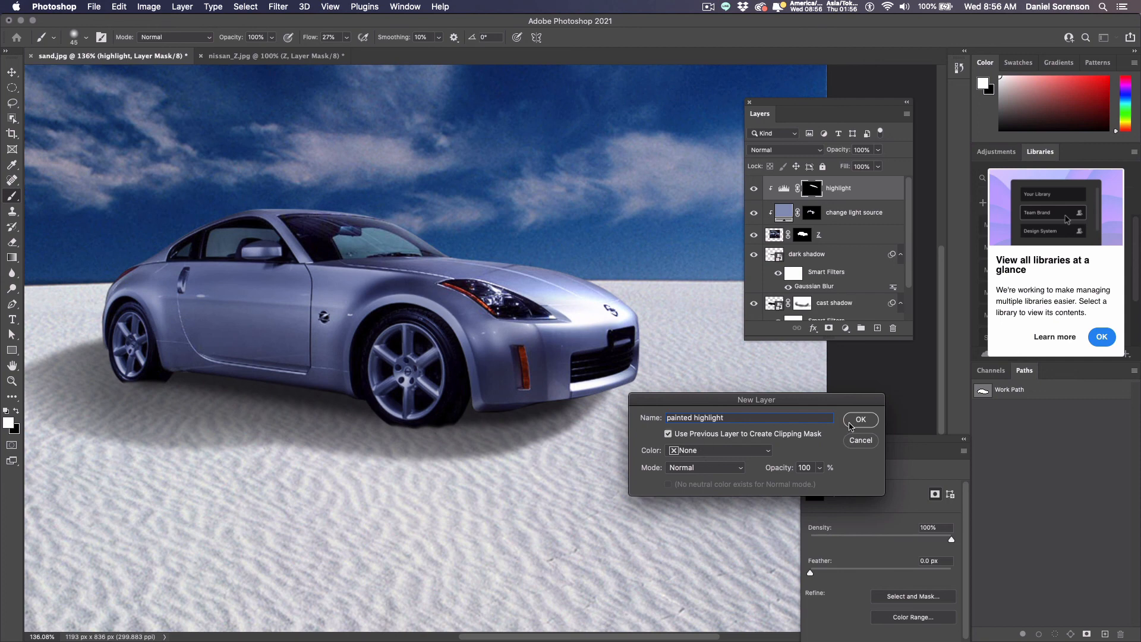
pyautogui.click(860, 419)
# - Paint soft white highlights over the car's hood, windshield and roof on the painted highlight layer with the 45 px brush at 27% flow
pyautogui.press('x')
pyautogui.press('x')
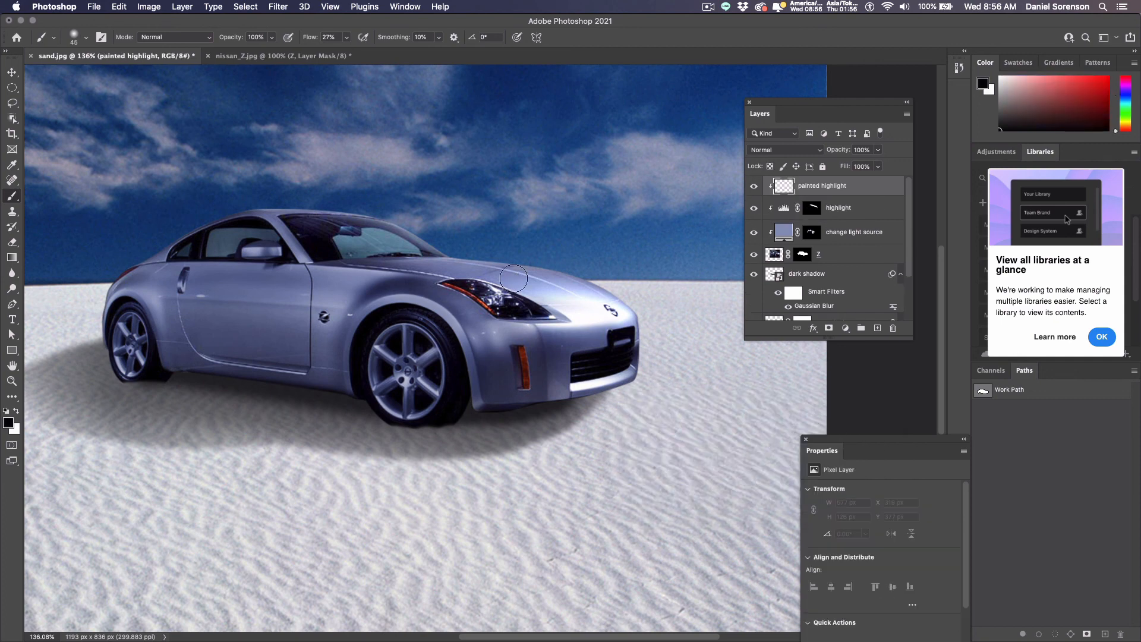
pyautogui.moveTo(686, 266)
pyautogui.mouseDown()
pyautogui.moveTo(632, 324)
pyautogui.moveTo(636, 377)
pyautogui.moveTo(642, 313)
pyautogui.moveTo(609, 294)
pyautogui.moveTo(341, 211)
pyautogui.mouseUp()
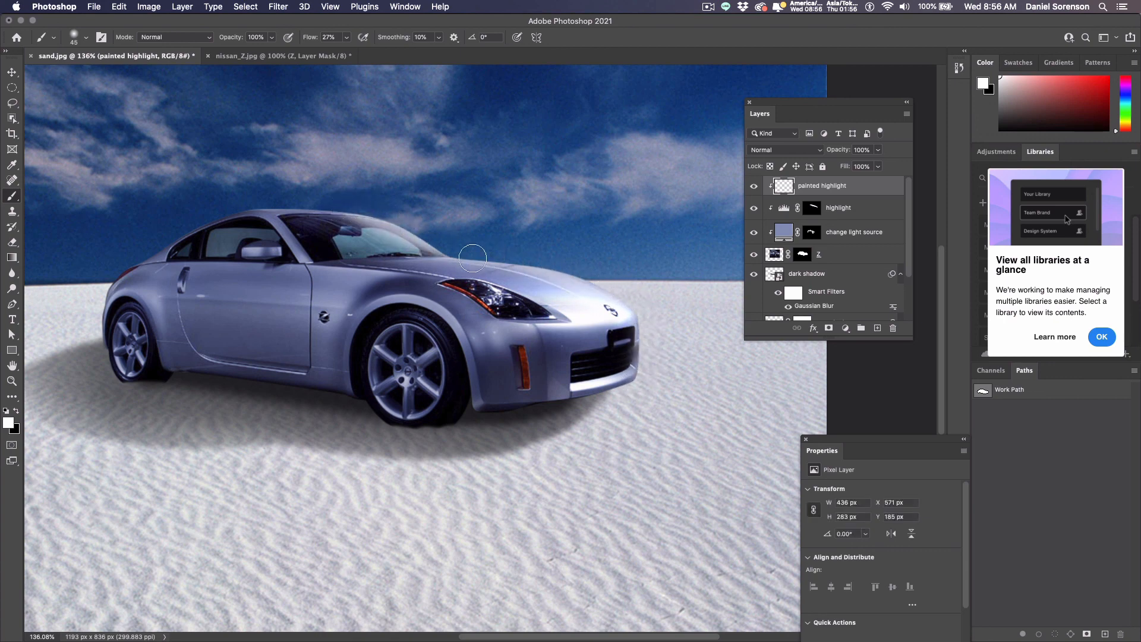
pyautogui.moveTo(618, 301); pyautogui.dragTo(208, 184)
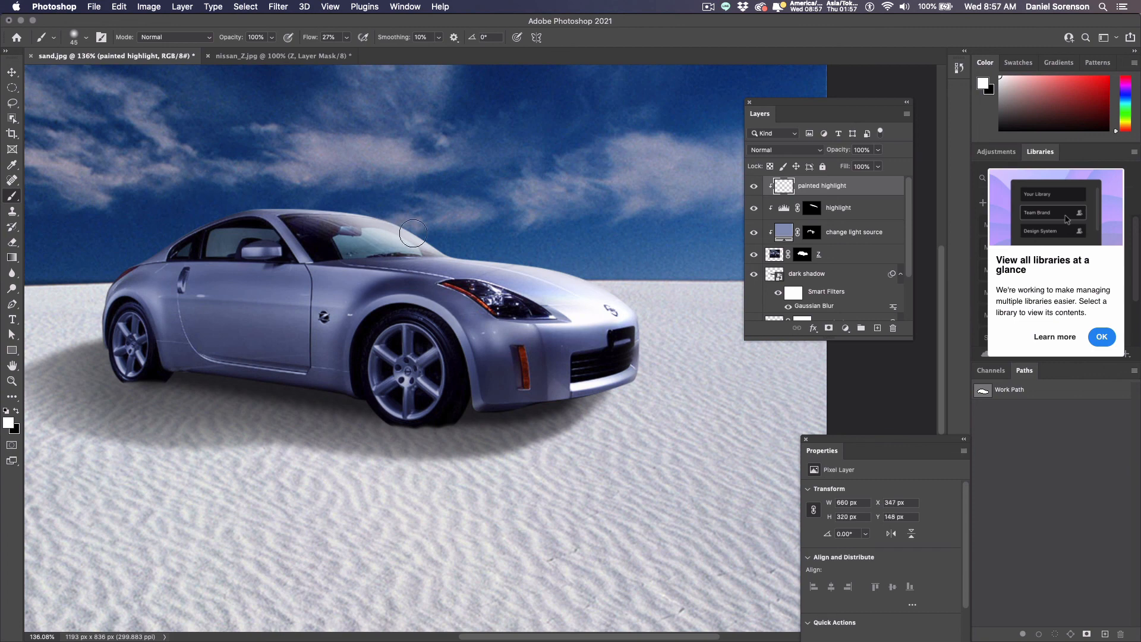
pyautogui.moveTo(269, 202); pyautogui.dragTo(537, 276)
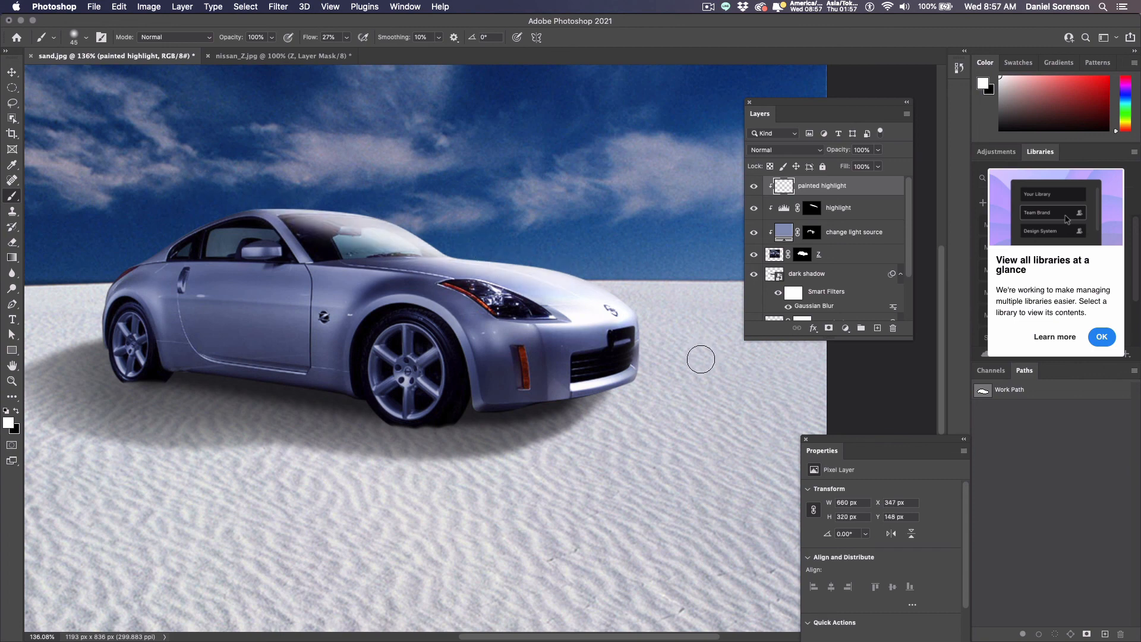
# - Set the painted highlight layer's blend mode to Screen and its opacity to 58%
pyautogui.click(791, 151)
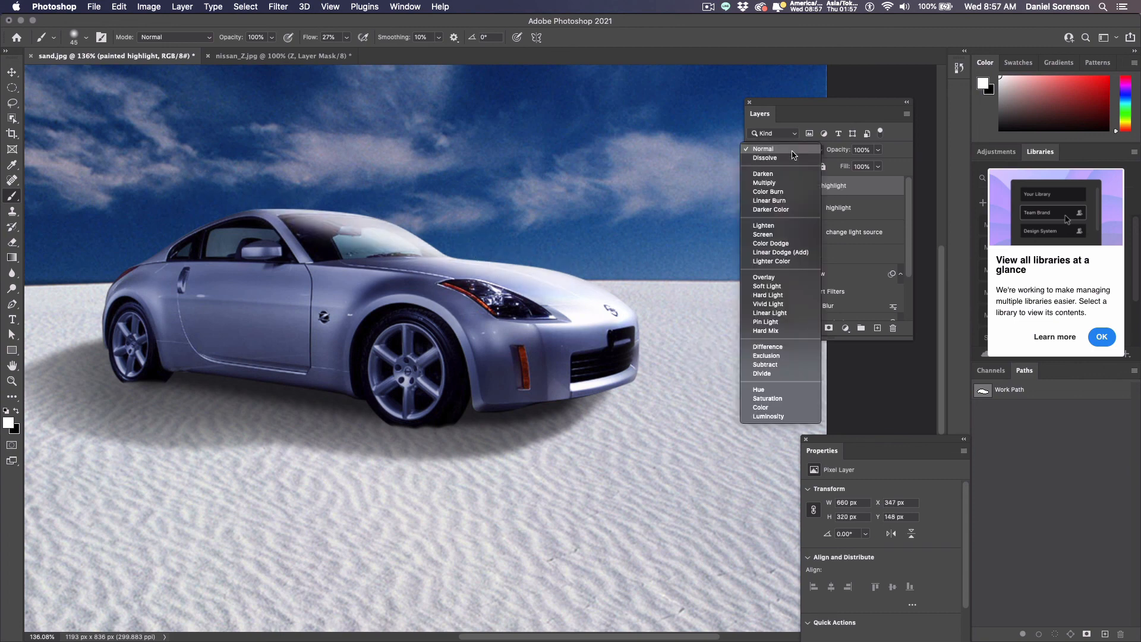
pyautogui.click(784, 235)
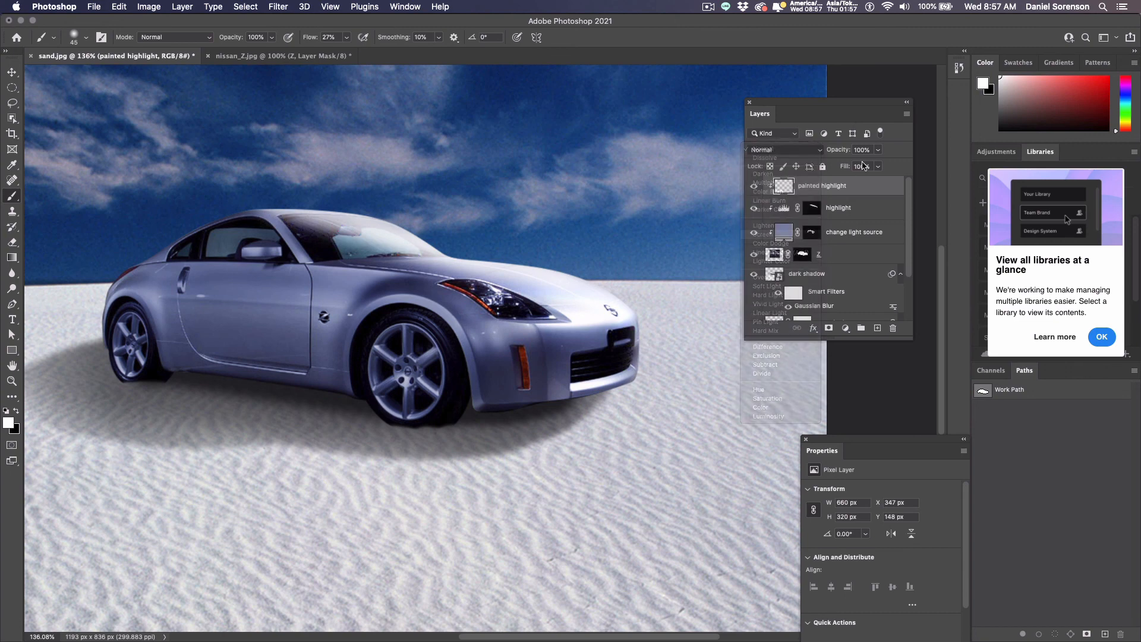
pyautogui.click(878, 150)
pyautogui.moveTo(880, 165); pyautogui.dragTo(855, 168)
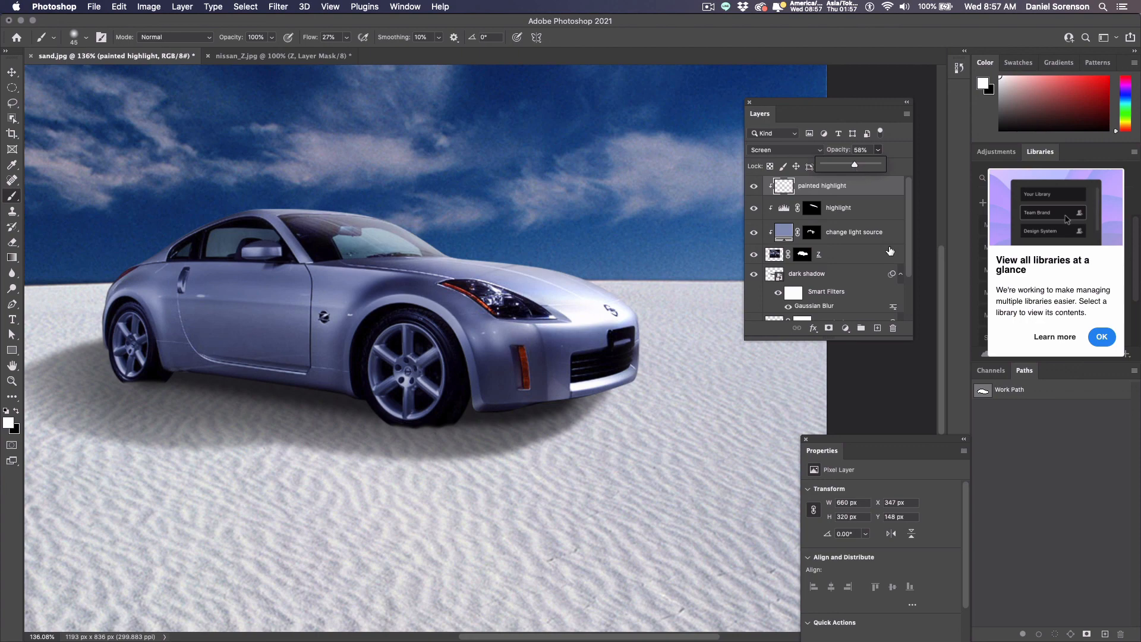
# - Hide and show the painted highlight, highlight and change light source layers to compare the car before and after relighting
pyautogui.click(794, 109)
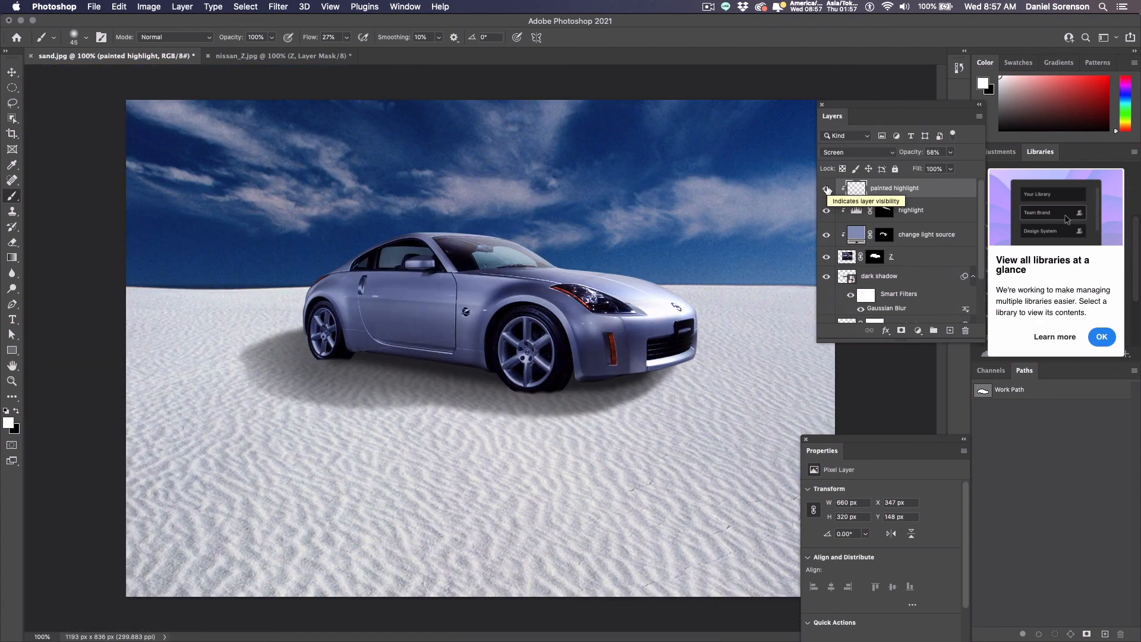
pyautogui.moveTo(826, 189); pyautogui.dragTo(827, 236)
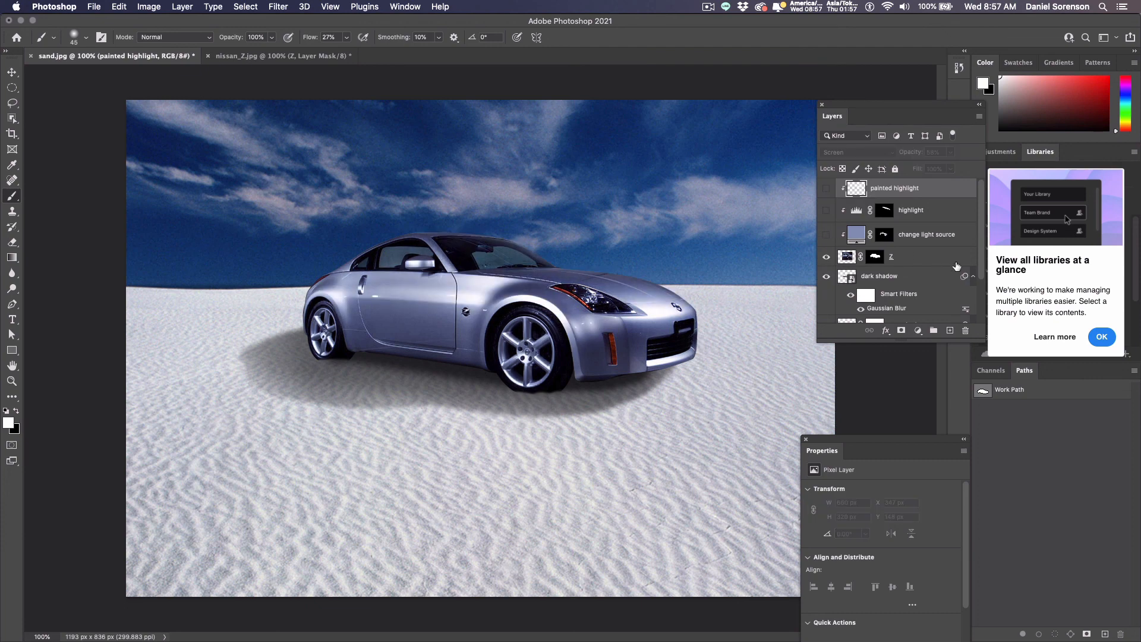
pyautogui.moveTo(826, 239); pyautogui.dragTo(826, 188)
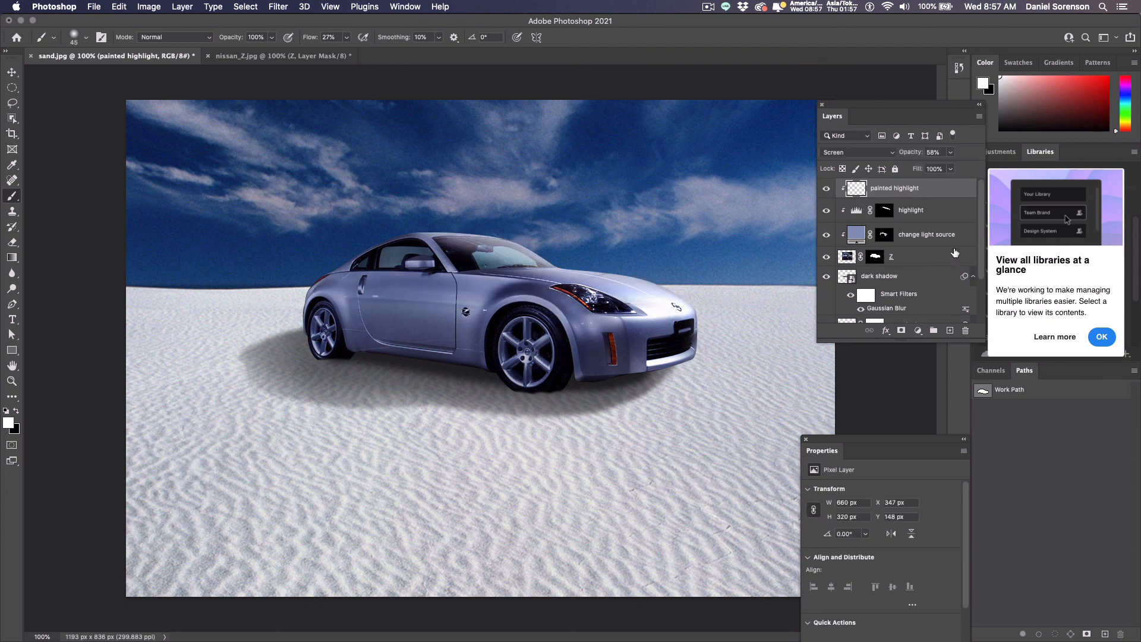